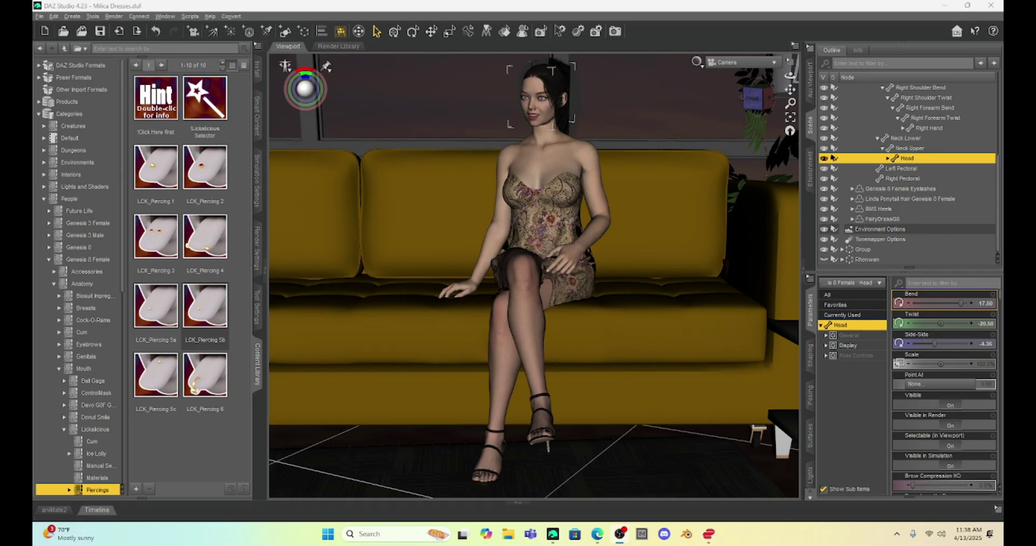
Select HA Sofa 01 and find the Add Smoothing Modifier command among the object geometry commands
left_click(940, 491)
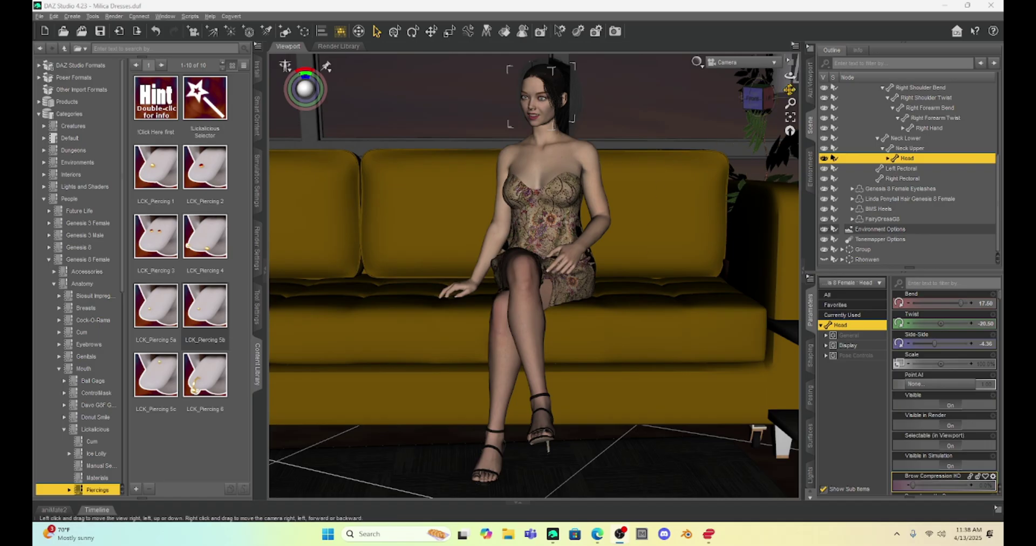
left_click_drag(791, 89, 785, 90)
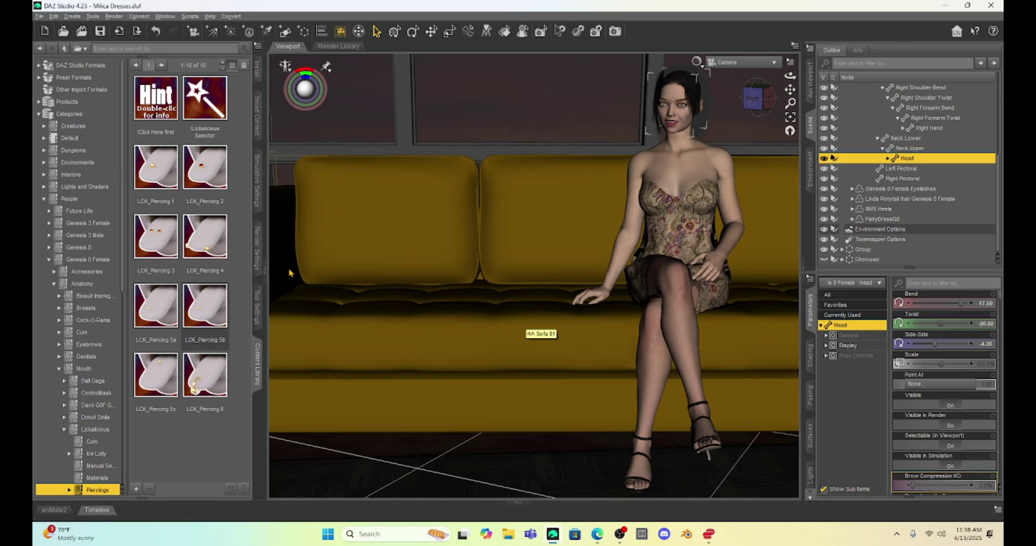
left_click(552, 219)
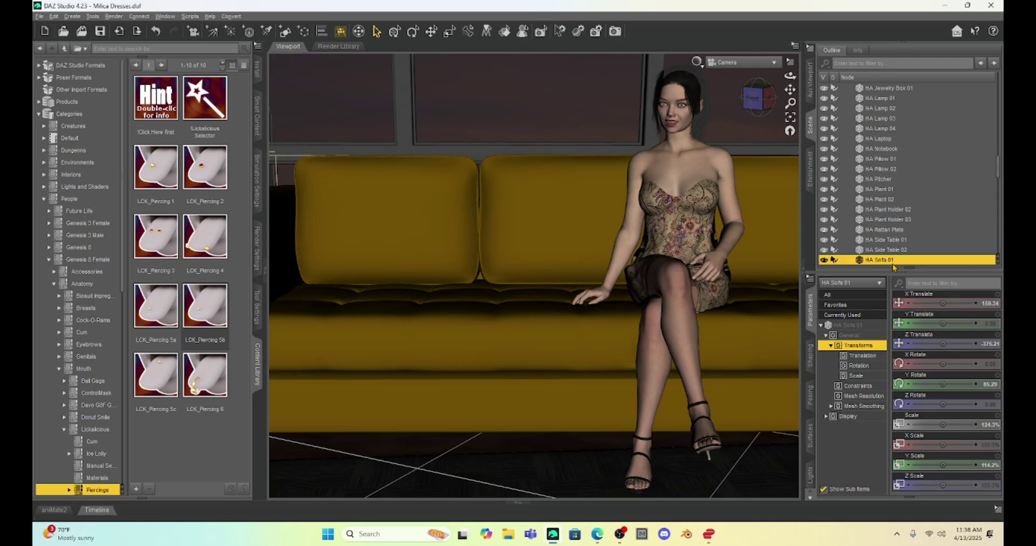
left_click(54, 16)
mouse_move(77, 99)
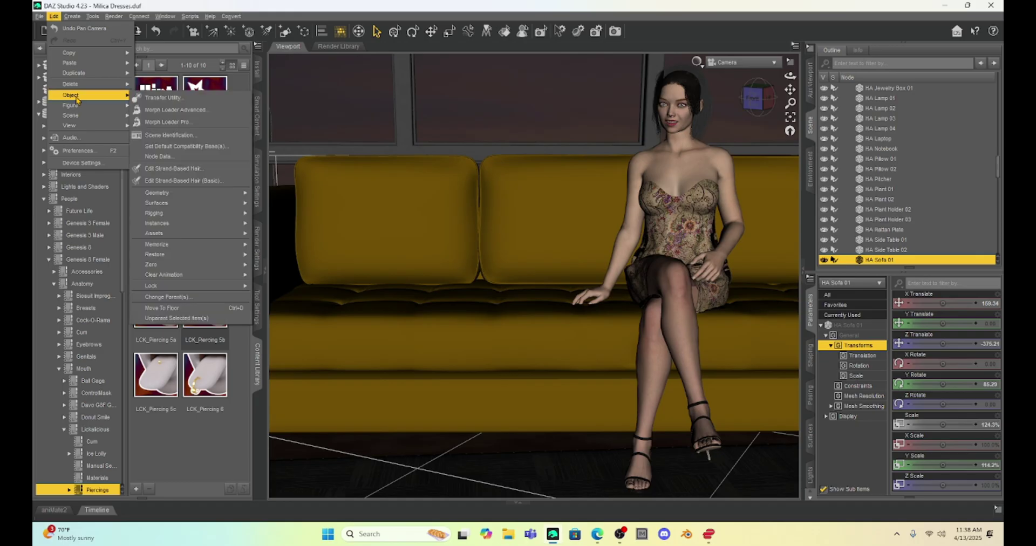
mouse_move(214, 198)
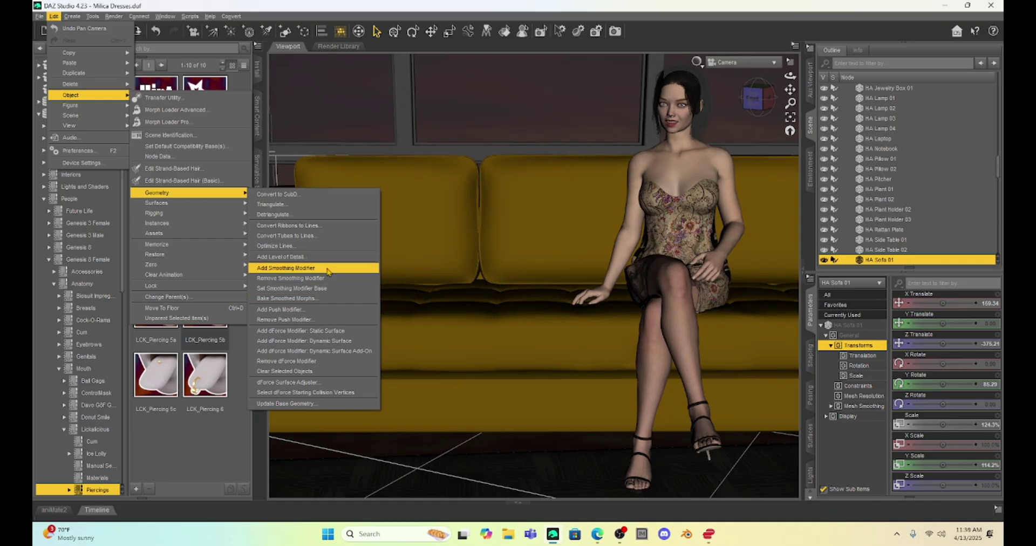
left_click(326, 269)
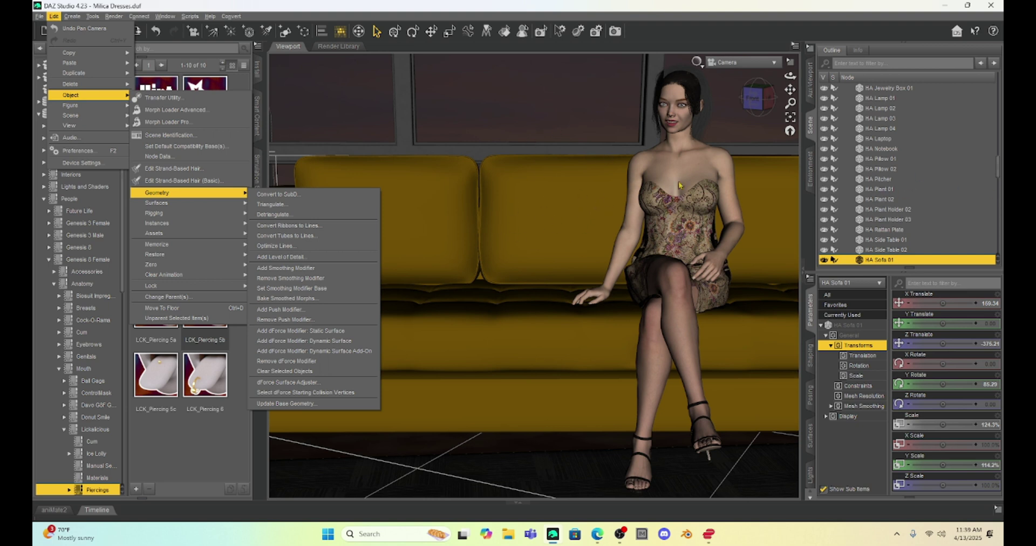
left_click(543, 212)
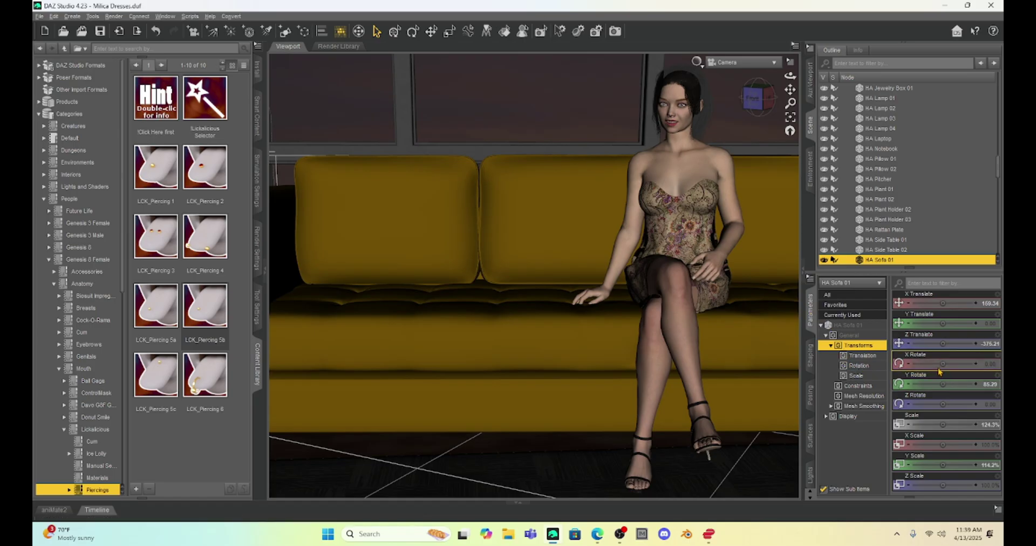
Choose Genesis 8 Female as the collision item in the sofa's mesh smoothing settings
scroll(920, 386, "down", 5)
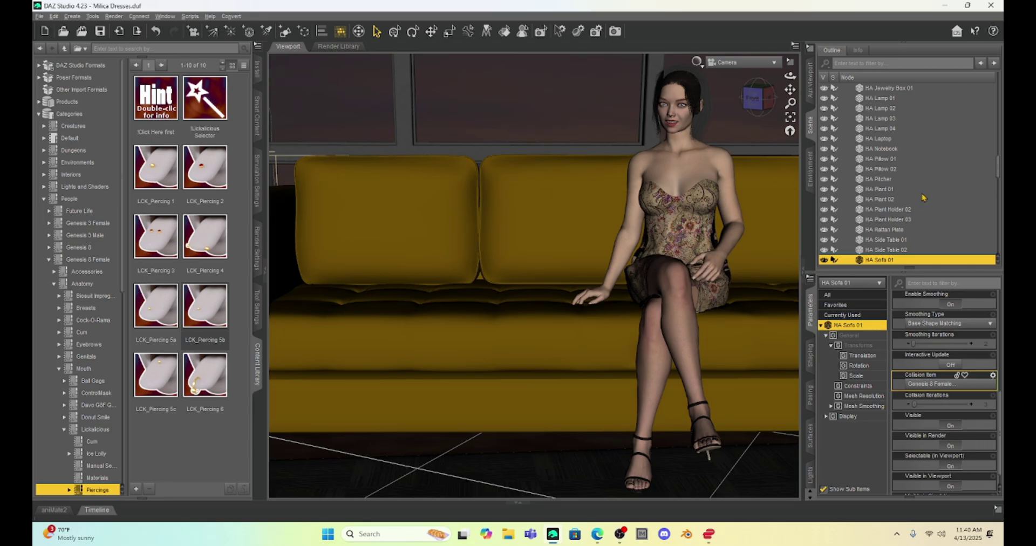
left_click(931, 385)
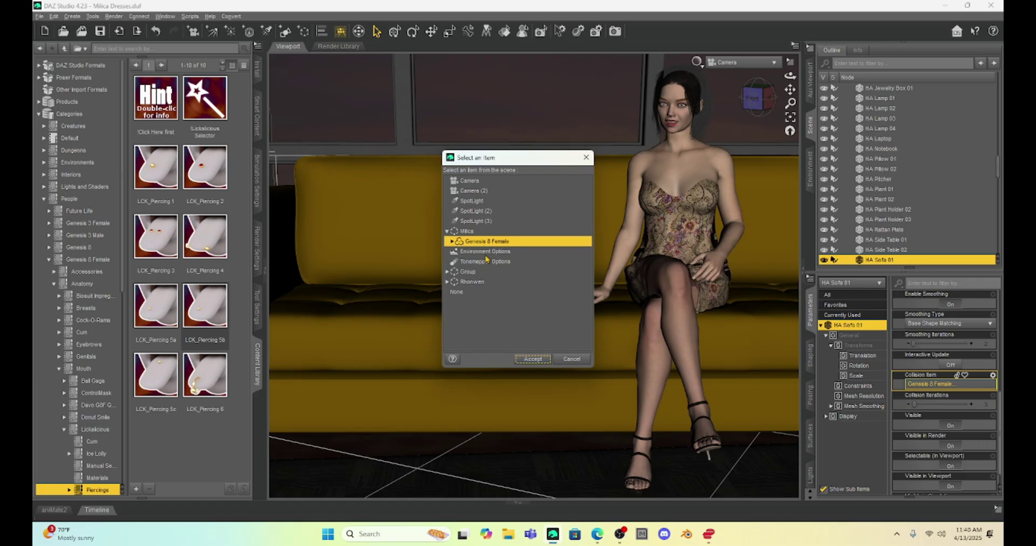
left_click(532, 359)
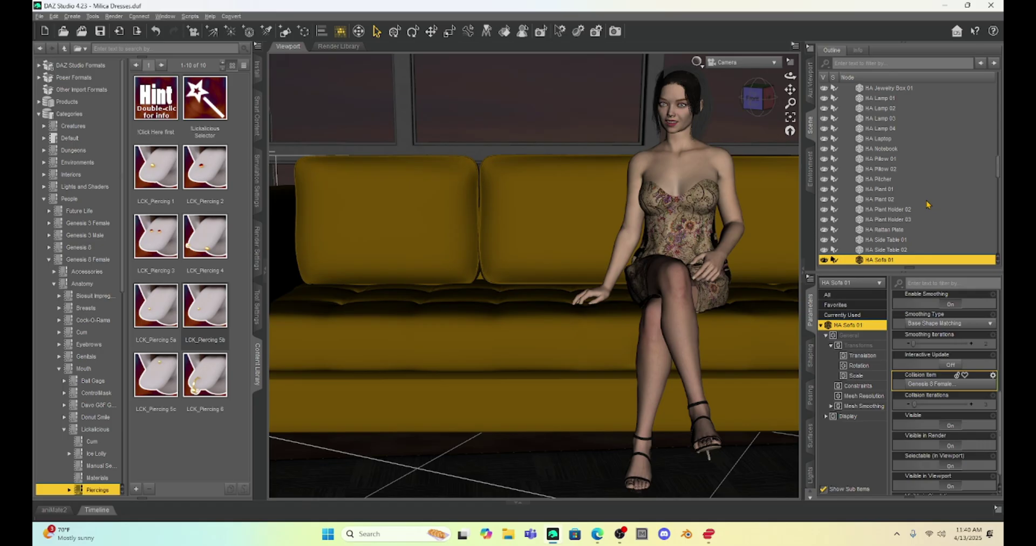
Make the hidden Rhonwen group visible in the scene
scroll(927, 204, "down", 5)
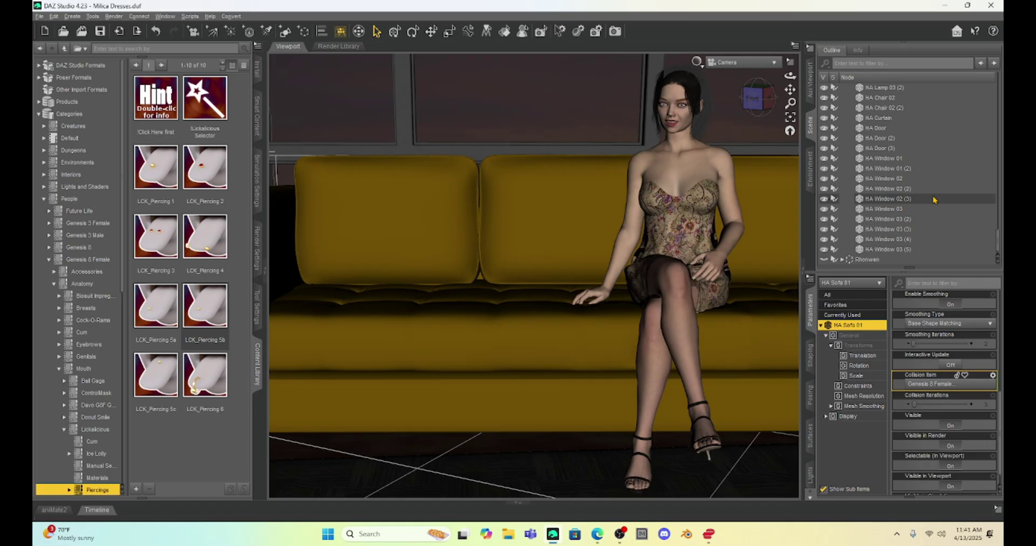
left_click(824, 260)
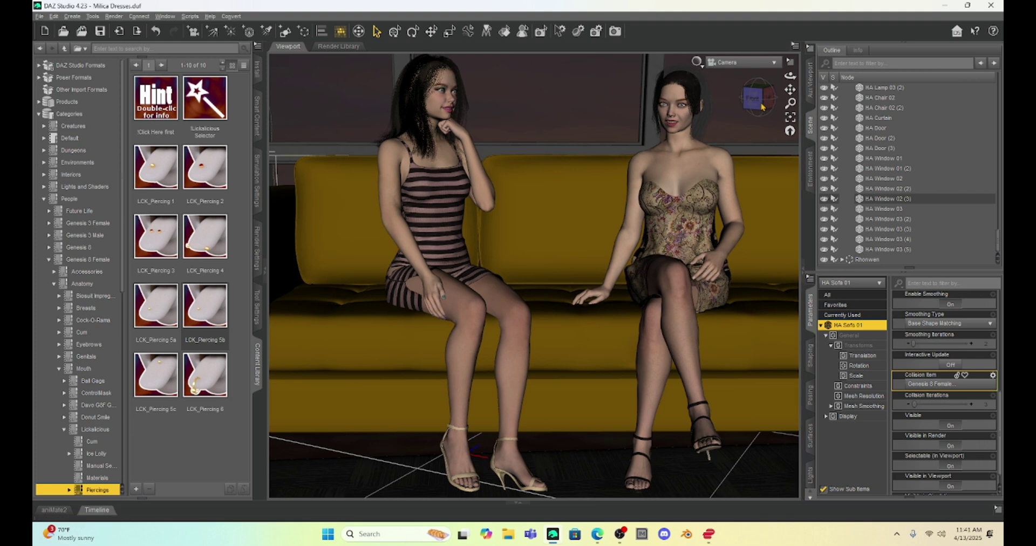
Turn the head of the woman in the floral dress toward the other figure, with Bend 10.21 and Twist -38.74
mouse_move(758, 103)
left_mouse_down()
mouse_move(742, 104)
mouse_move(790, 89)
mouse_move(762, 84)
left_mouse_up()
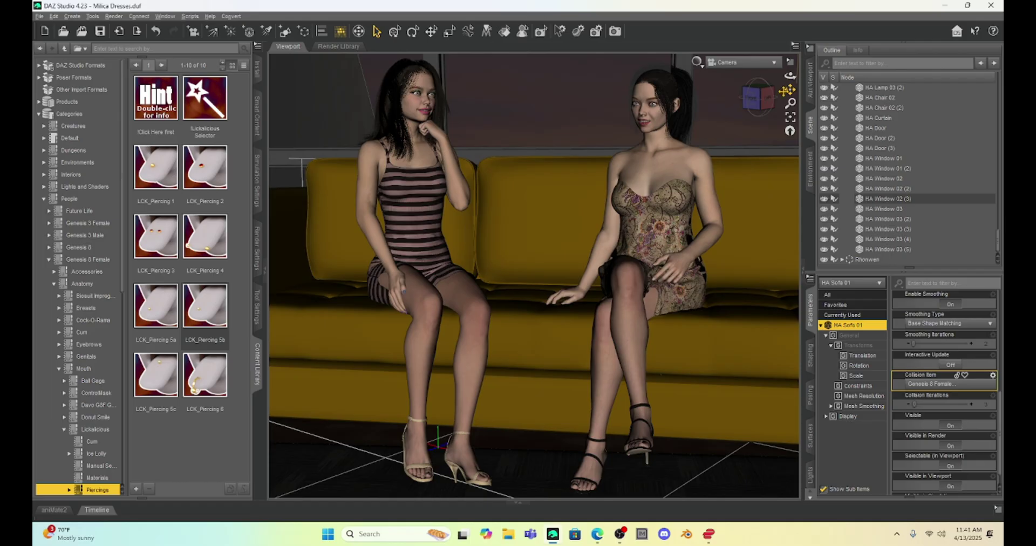
left_click(650, 118)
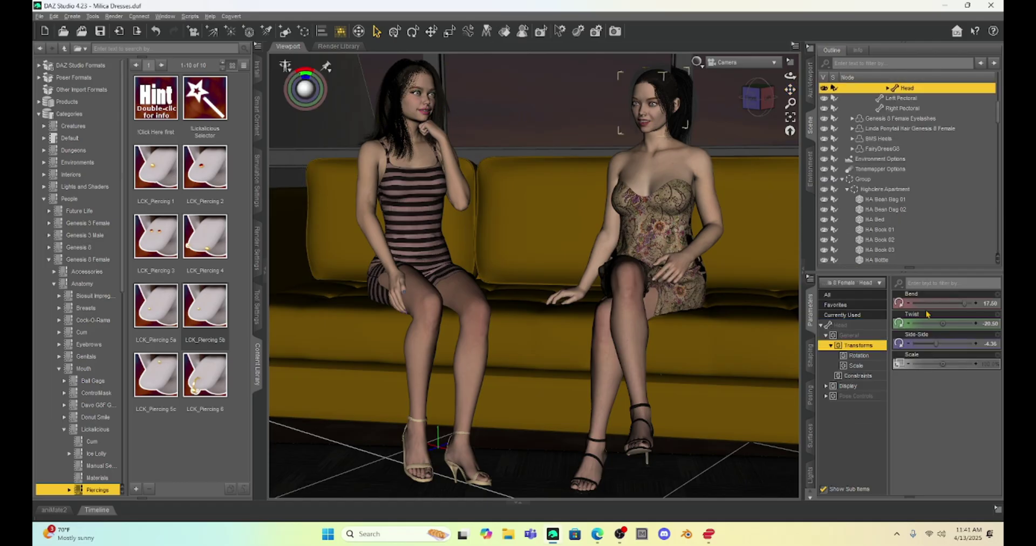
left_click_drag(933, 323, 957, 302)
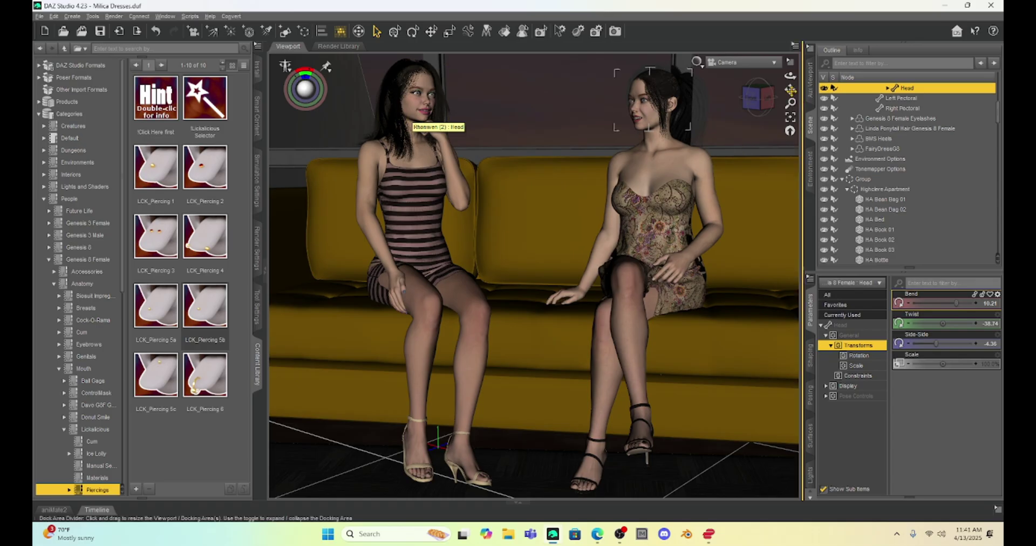
left_click_drag(791, 90, 788, 94)
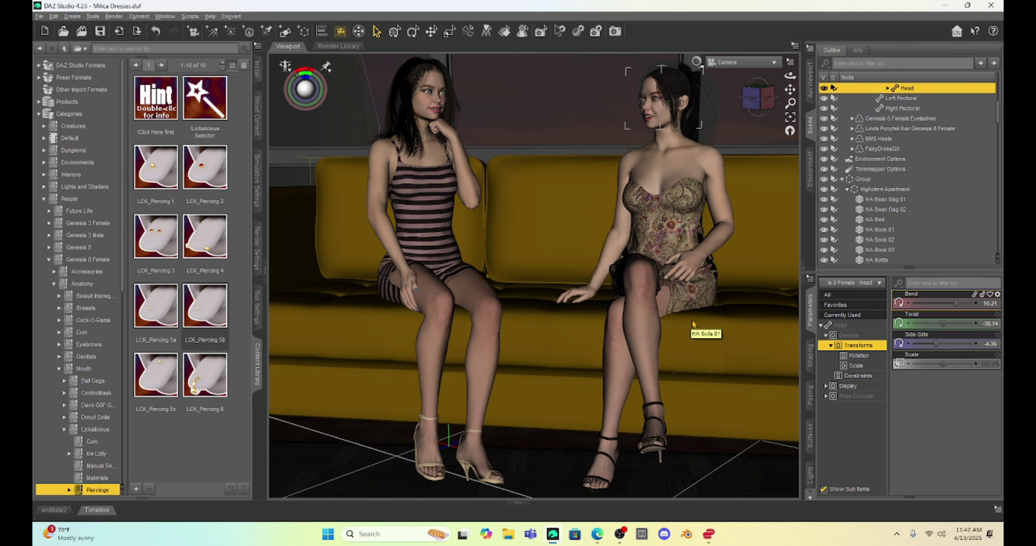
Collapse the Milica and Group branches in the scene hierarchy
scroll(981, 86, "up", 10)
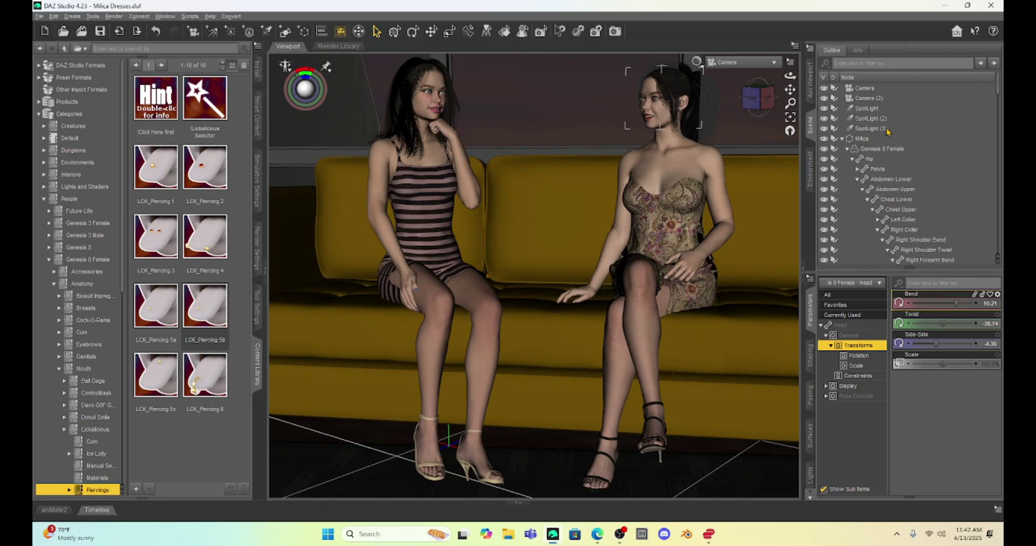
left_click(842, 138)
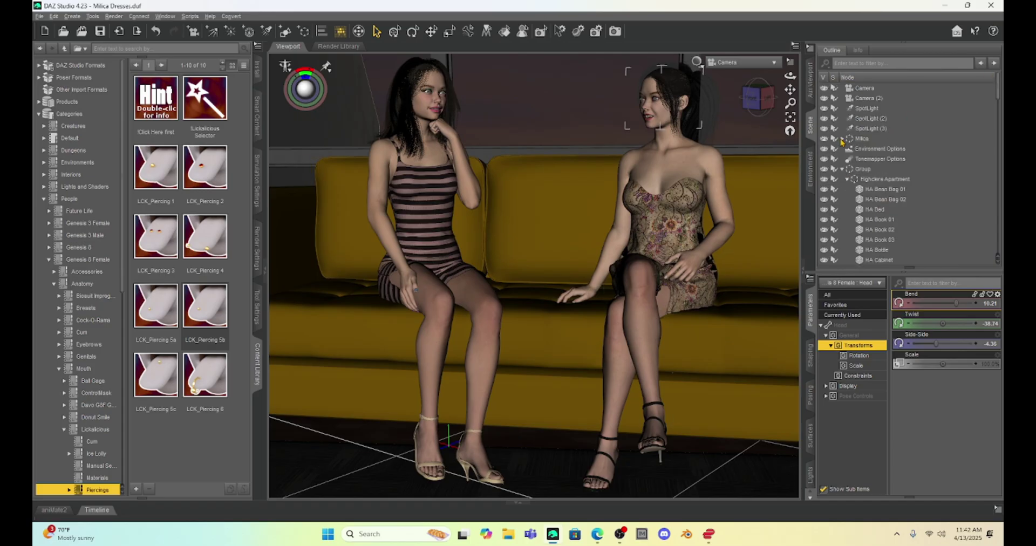
left_click(844, 169)
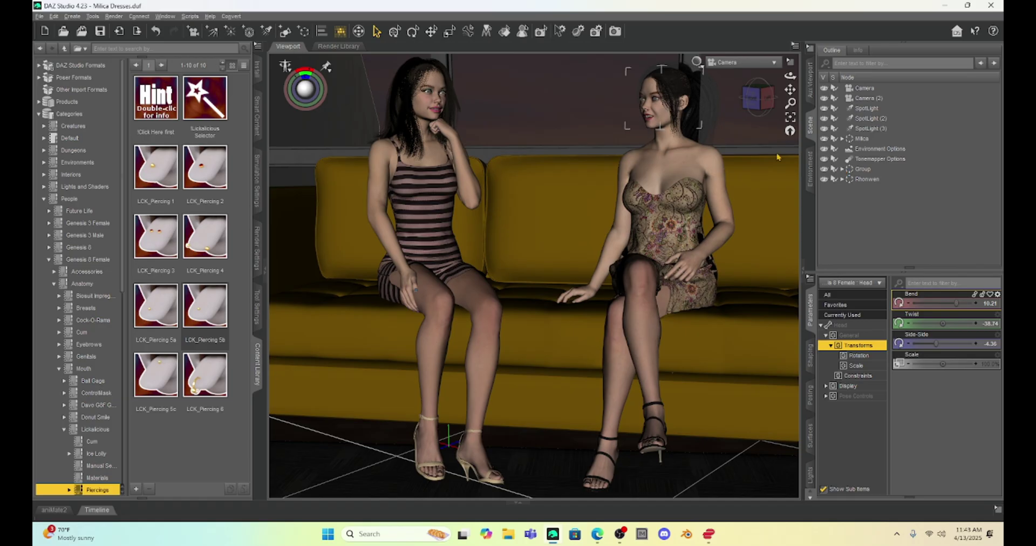
Save the scene and collapse the Categories folder in the content library
left_click(99, 35)
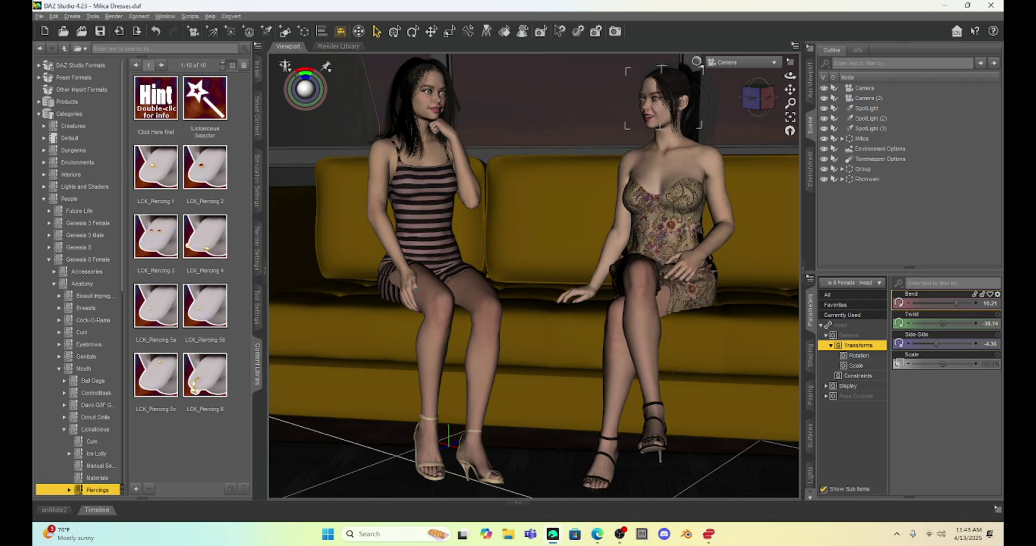
double_click(69, 114)
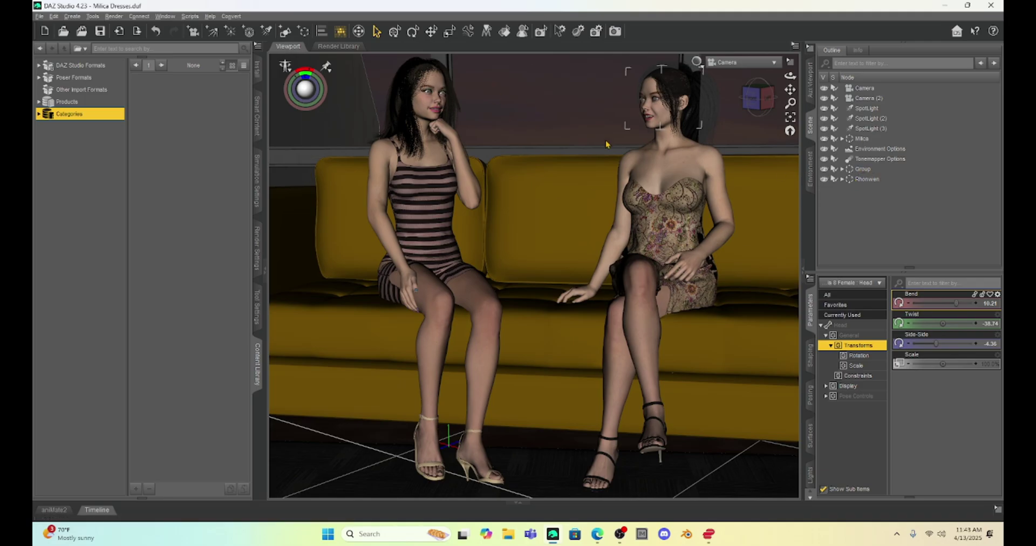
Hide the apartment Group and start an OBJ export over Milica Rhonwen.obj in the Blender Morphs folder
left_click(824, 169)
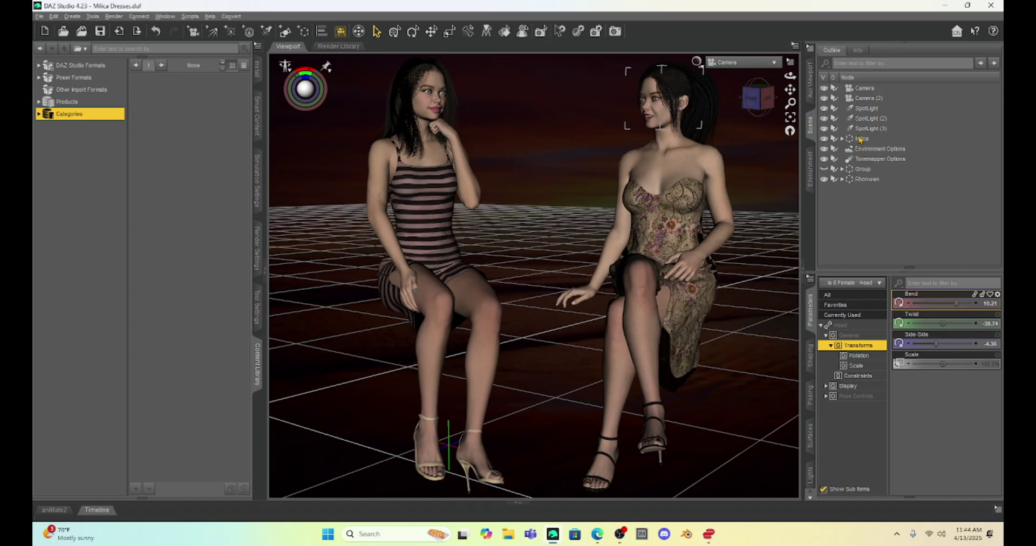
left_click(40, 16)
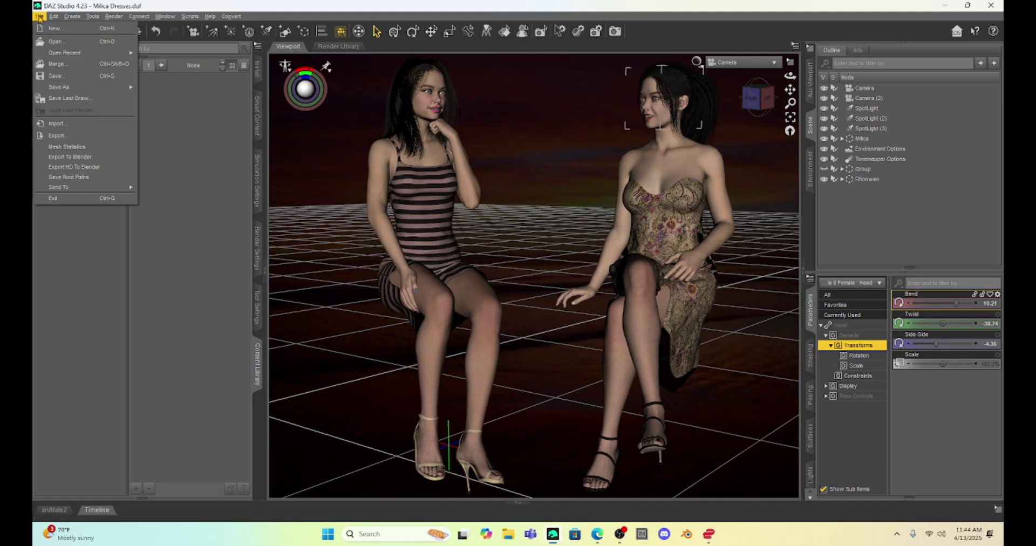
left_click(74, 136)
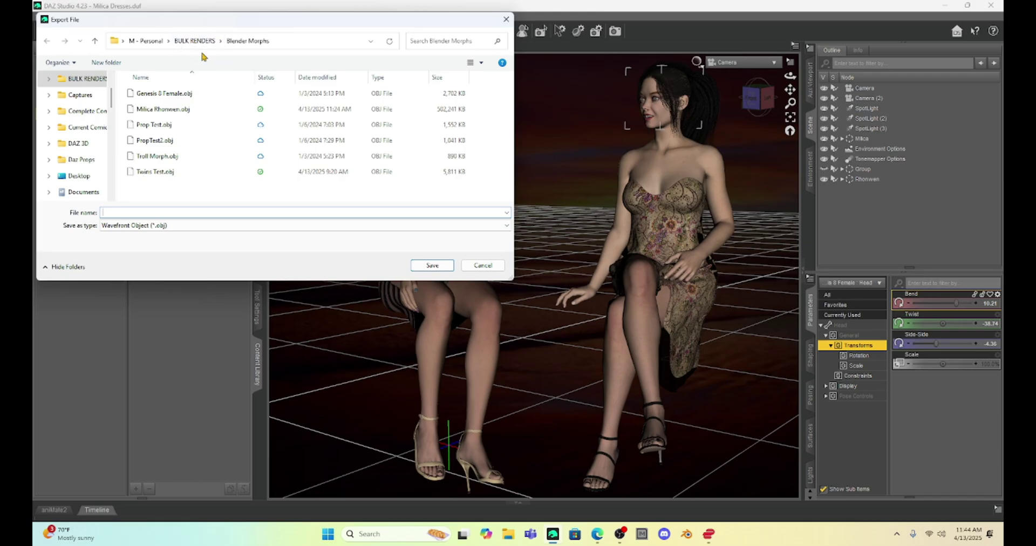
left_click(170, 110)
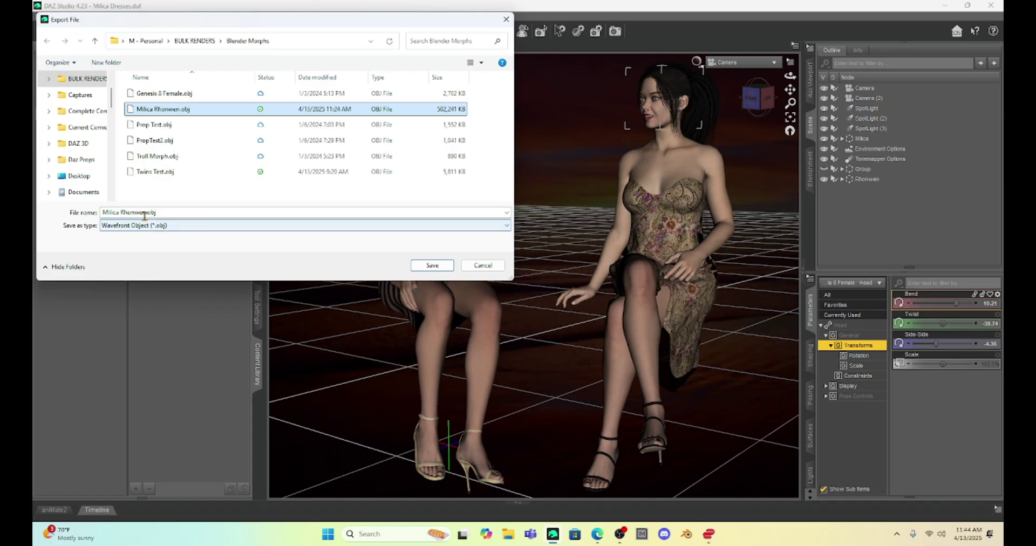
left_click(432, 265)
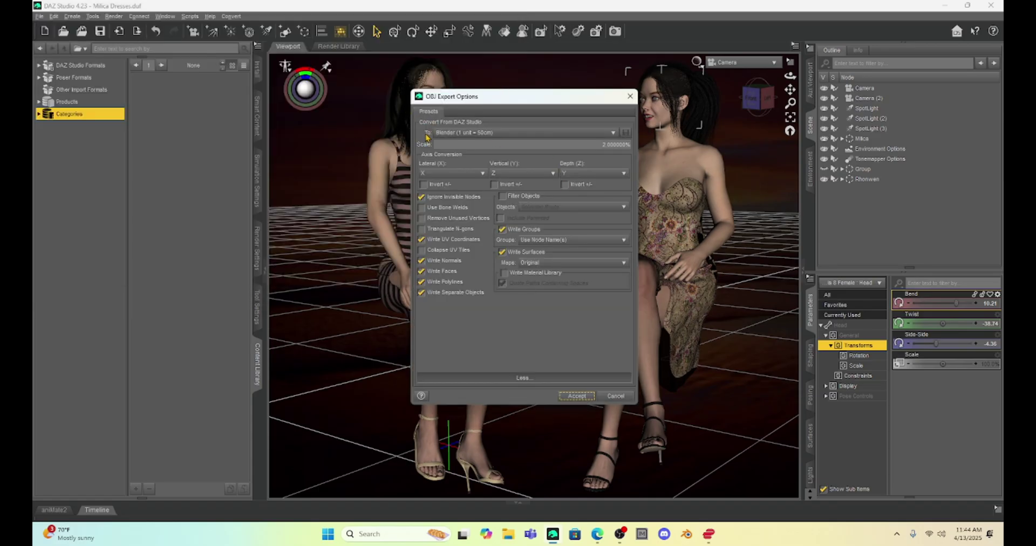
Use the Blender (1 unit = 50cm) conversion preset and run the OBJ export
left_click(515, 134)
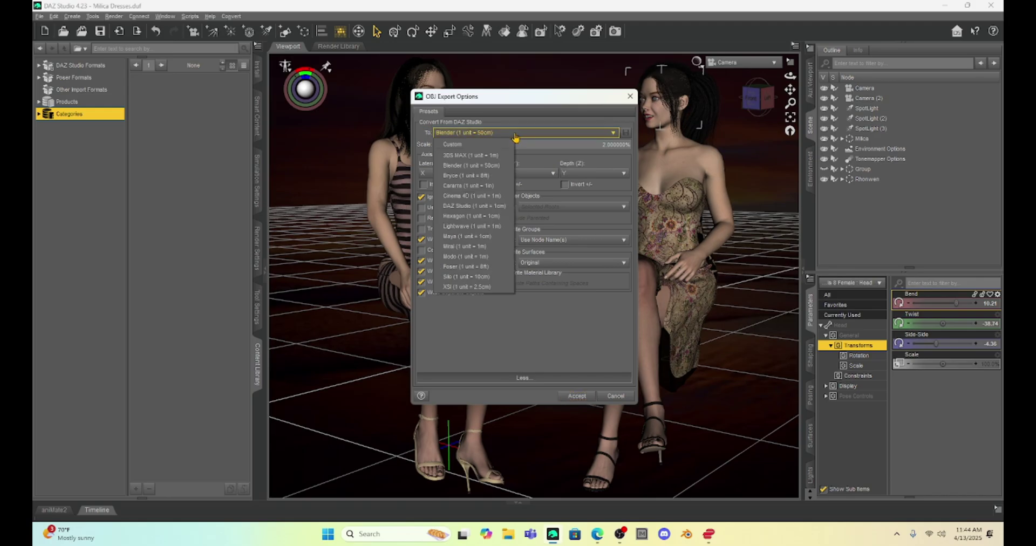
left_click(482, 167)
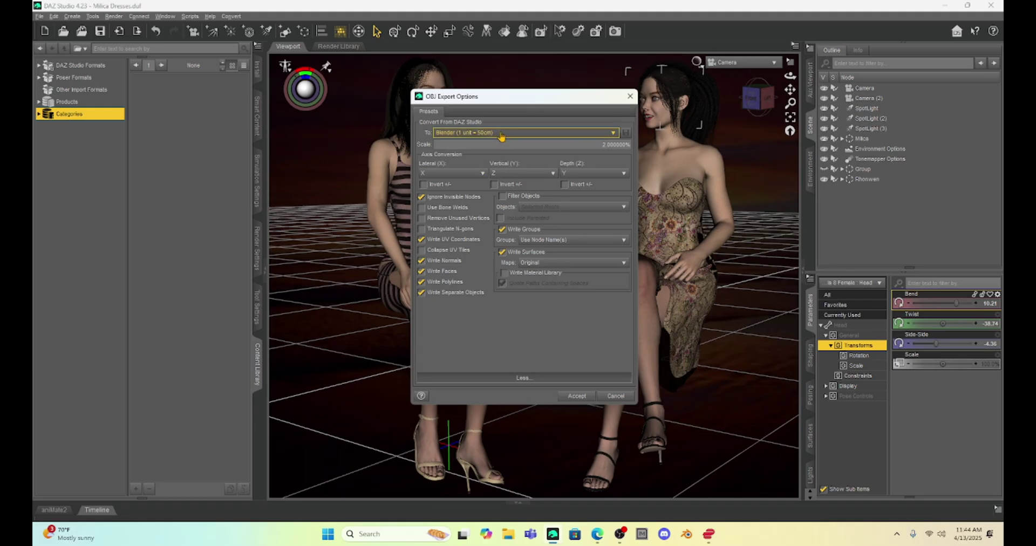
left_click(574, 400)
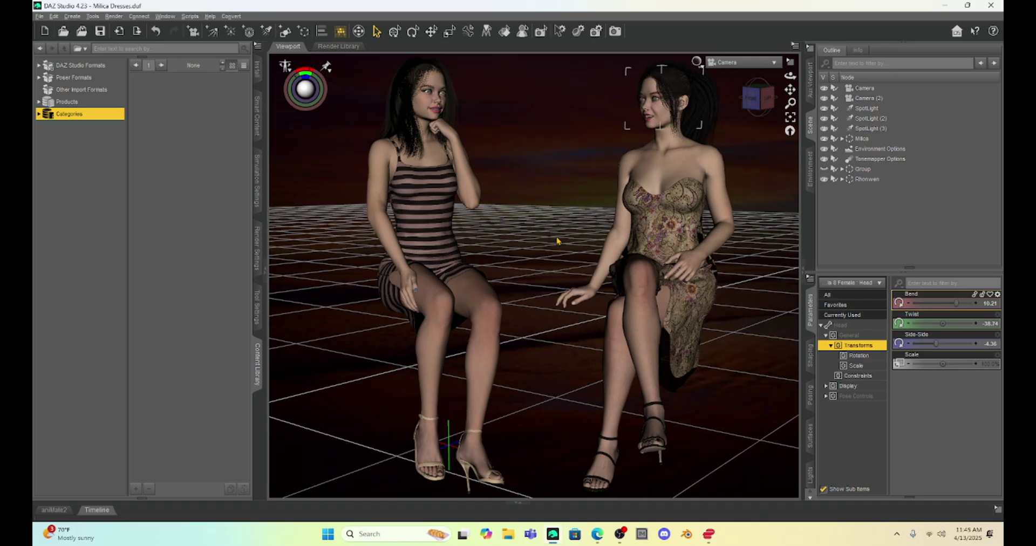
Open Milica Rhonwen.obj from the Blender Morphs folder for import
left_click(39, 16)
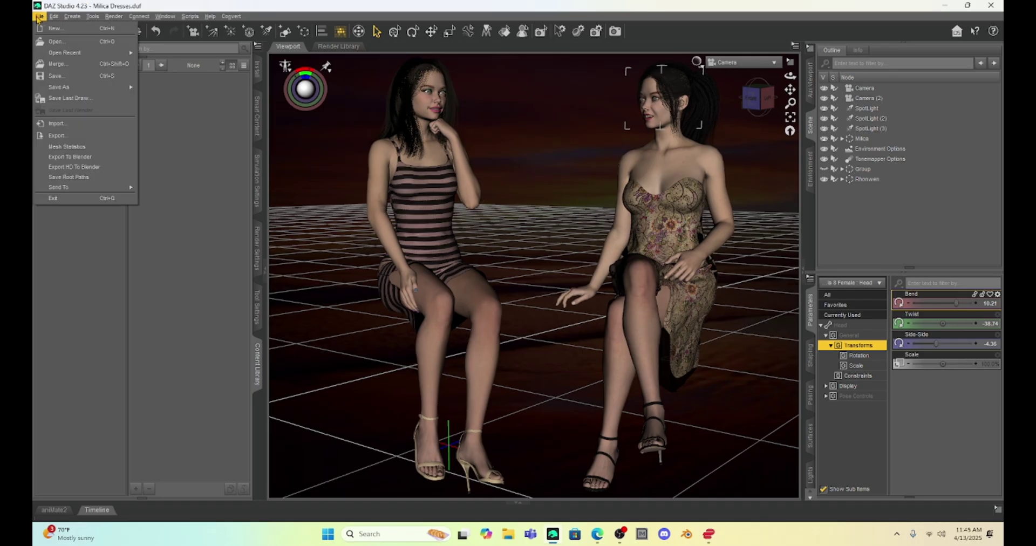
left_click(79, 128)
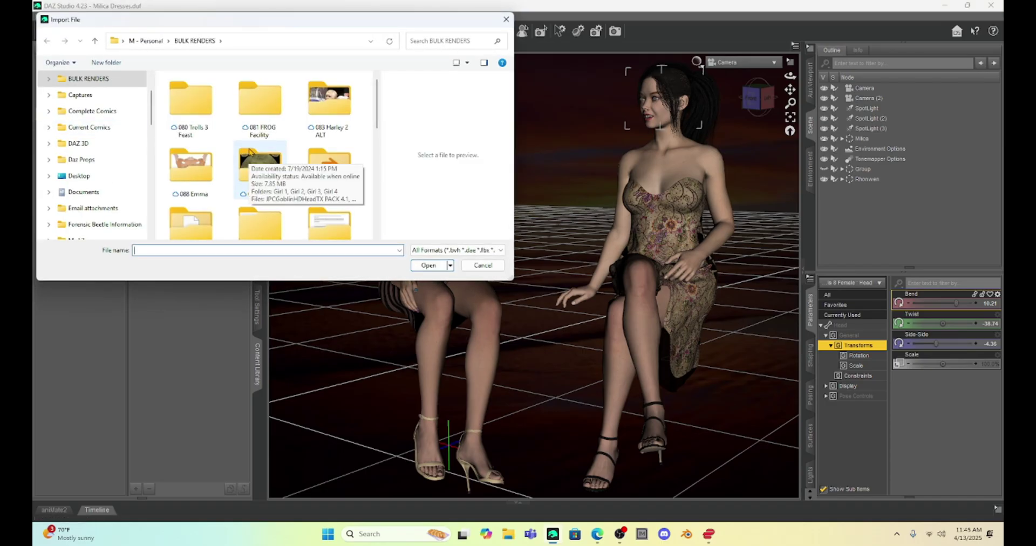
scroll(250, 152, "down", 1)
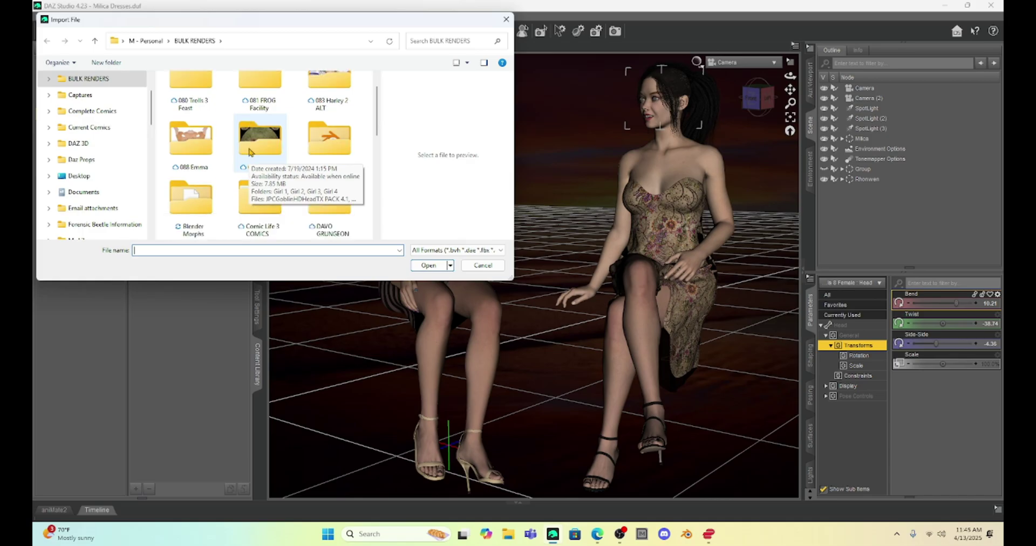
double_click(191, 199)
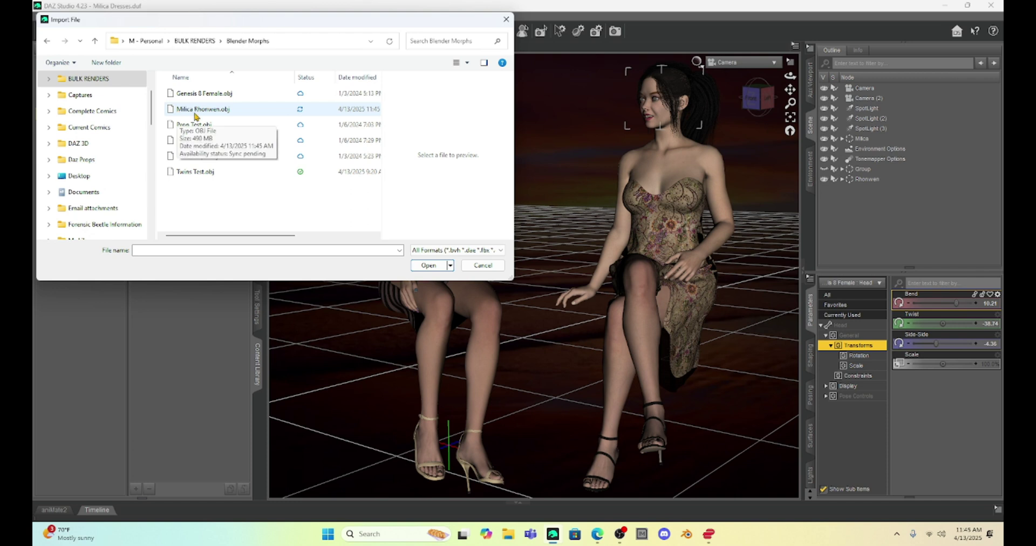
left_click(208, 110)
left_click(428, 265)
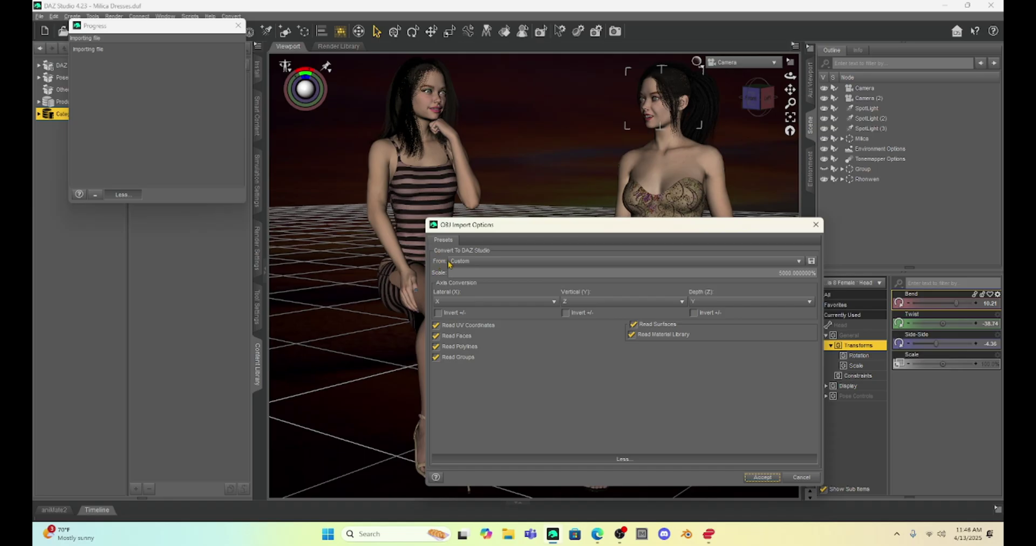
Set the OBJ import conversion to the Blender (1 unit = 50cm) preset and import the model into the scene
left_click(519, 262)
left_click(496, 294)
left_click(547, 349)
left_click(547, 350)
left_click(769, 479)
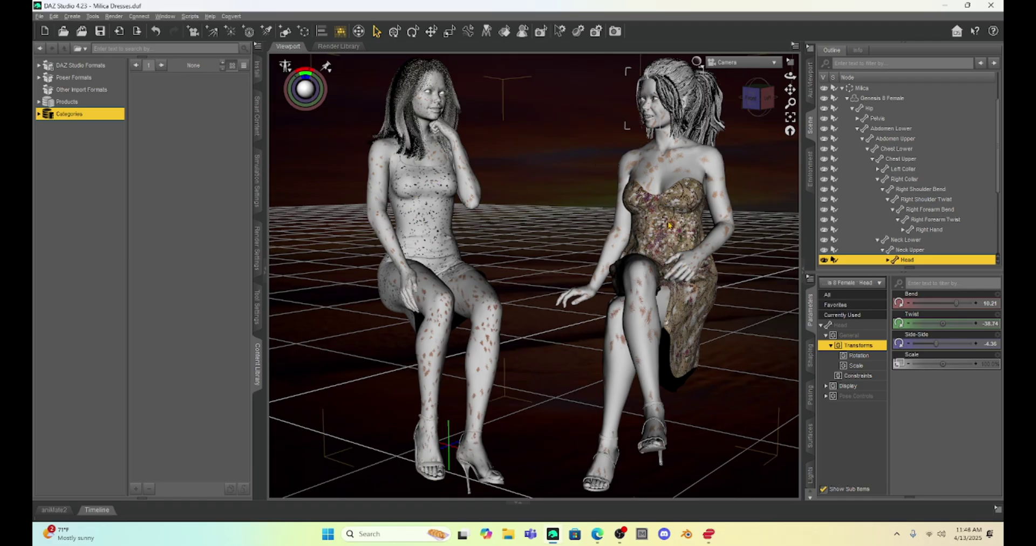
Hide the original Milica and Rhonwen groups and make the apartment Group visible again
left_click(102, 33)
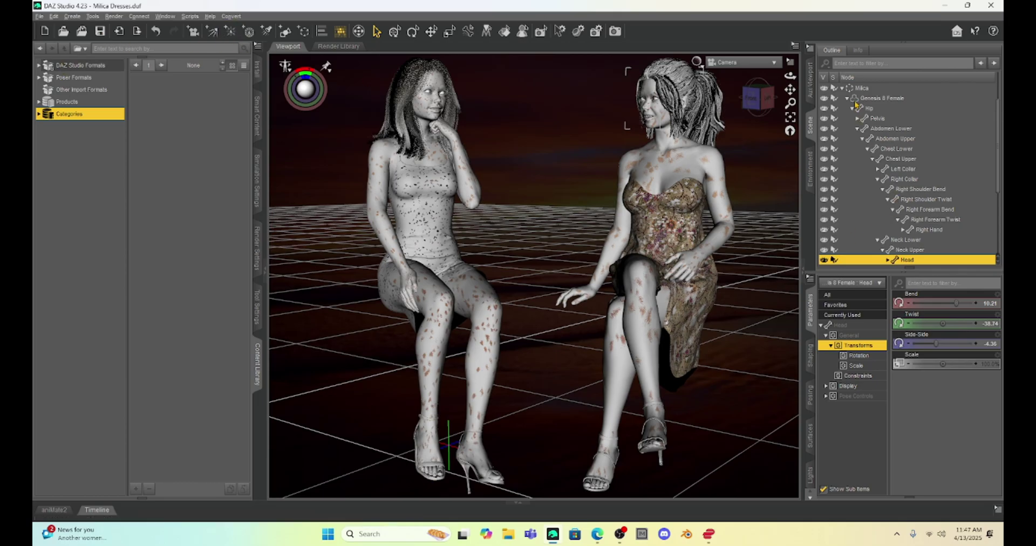
left_click(842, 88)
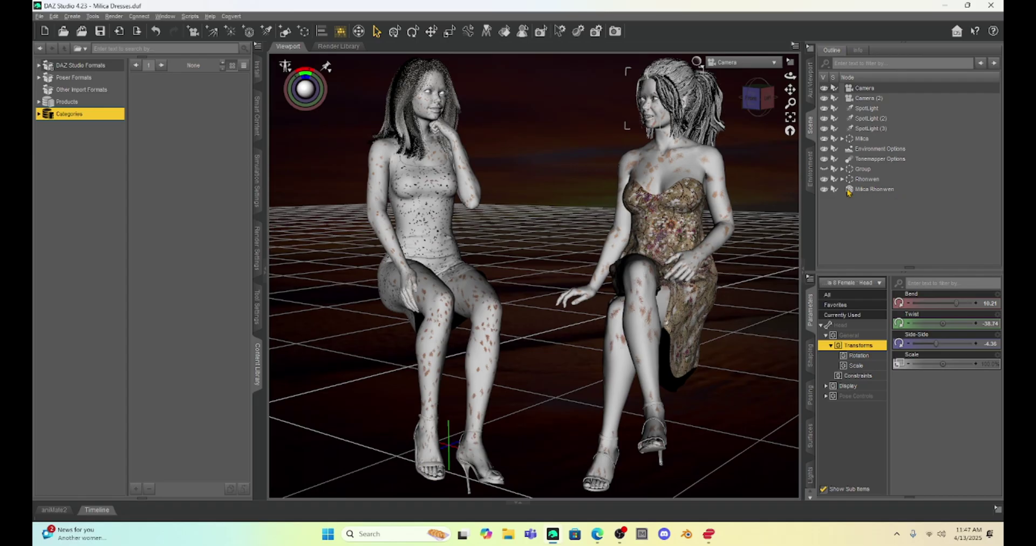
left_click(824, 139)
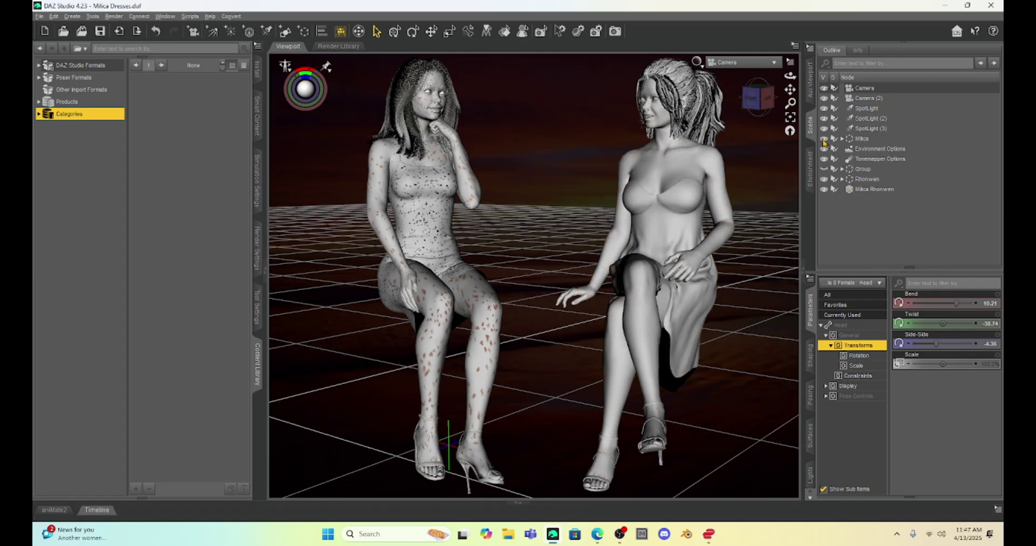
left_click(824, 179)
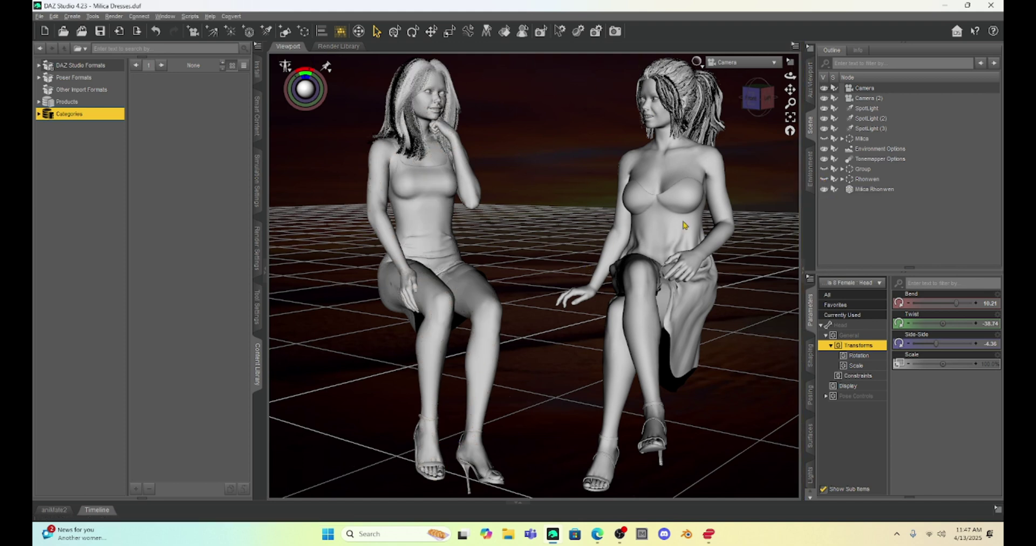
left_click(824, 169)
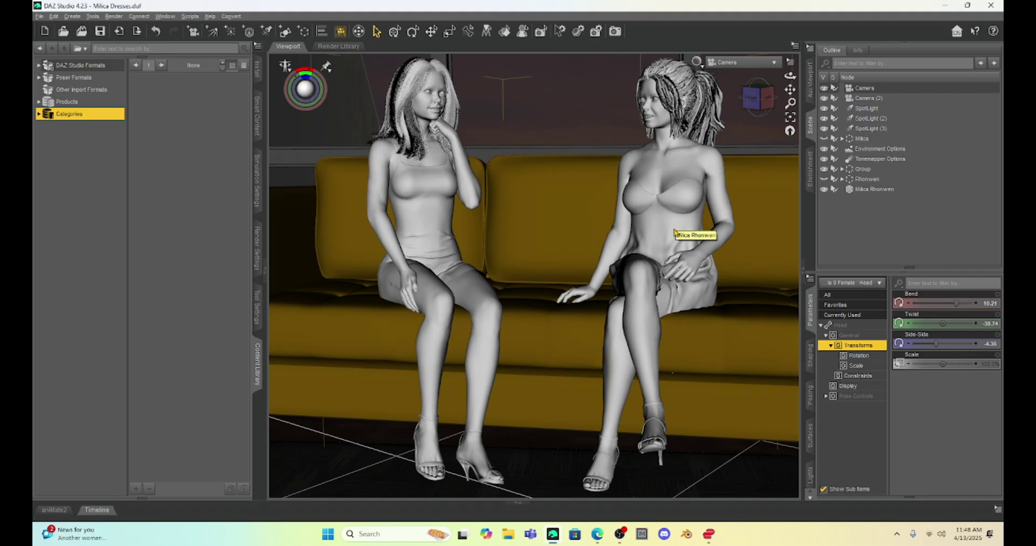
Set the Collision Item of HA Sofa 01's smoothing to the imported Milica Rhonwen object
left_click(578, 204)
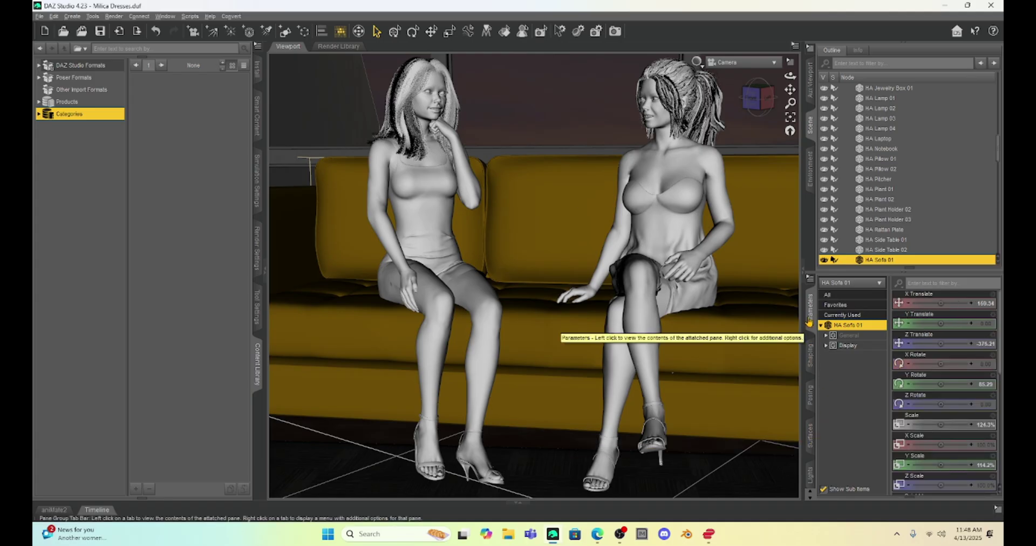
scroll(950, 366, "down", 6)
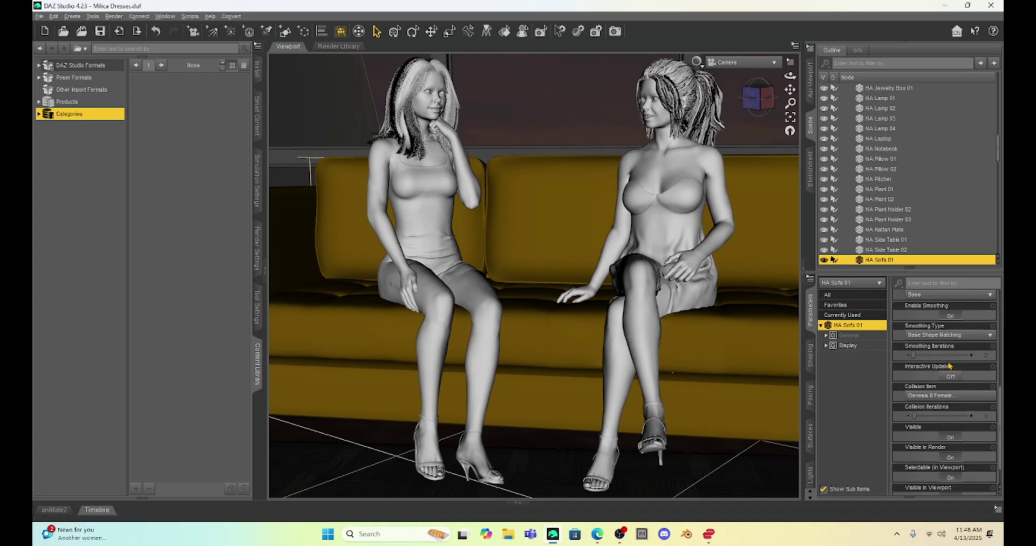
left_click(950, 365)
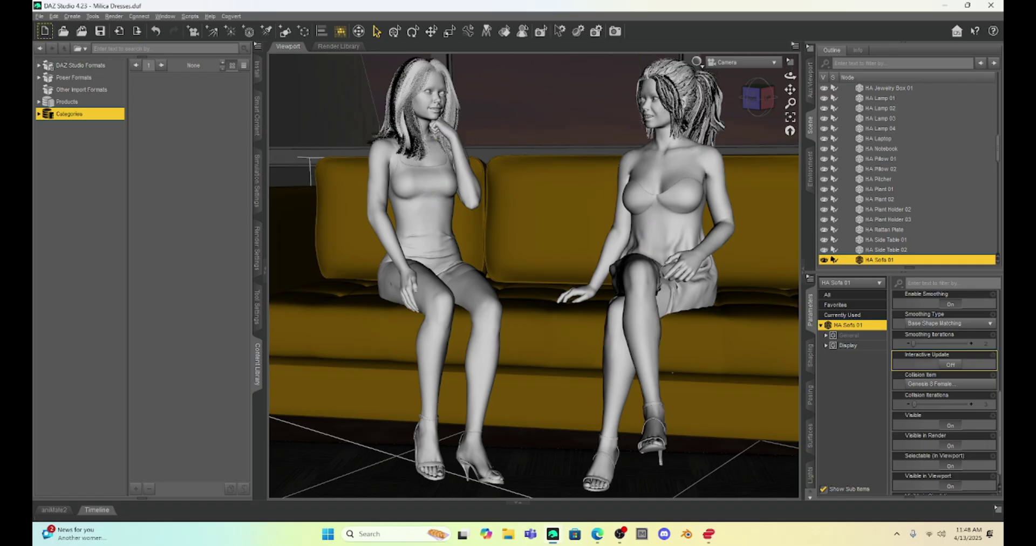
left_click(940, 385)
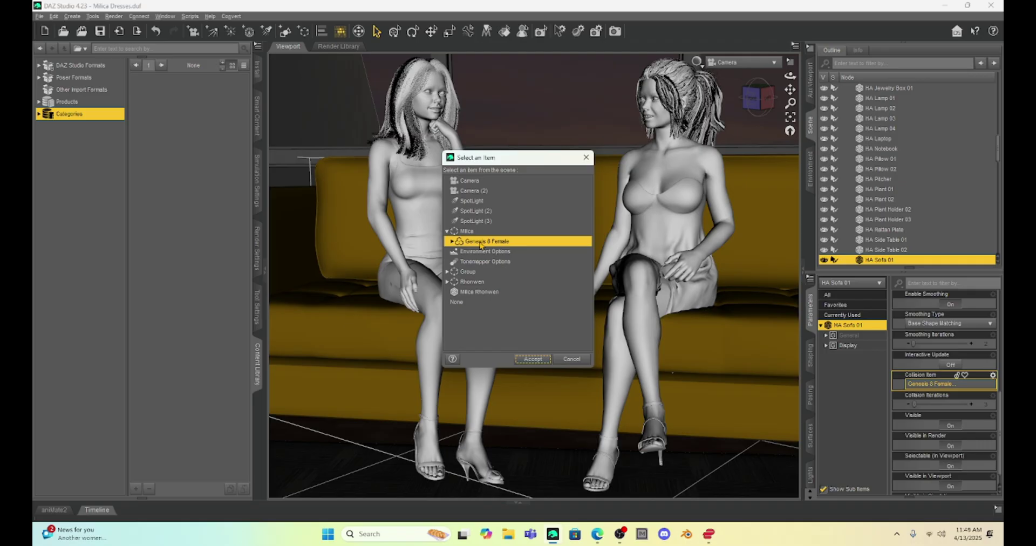
left_click(476, 293)
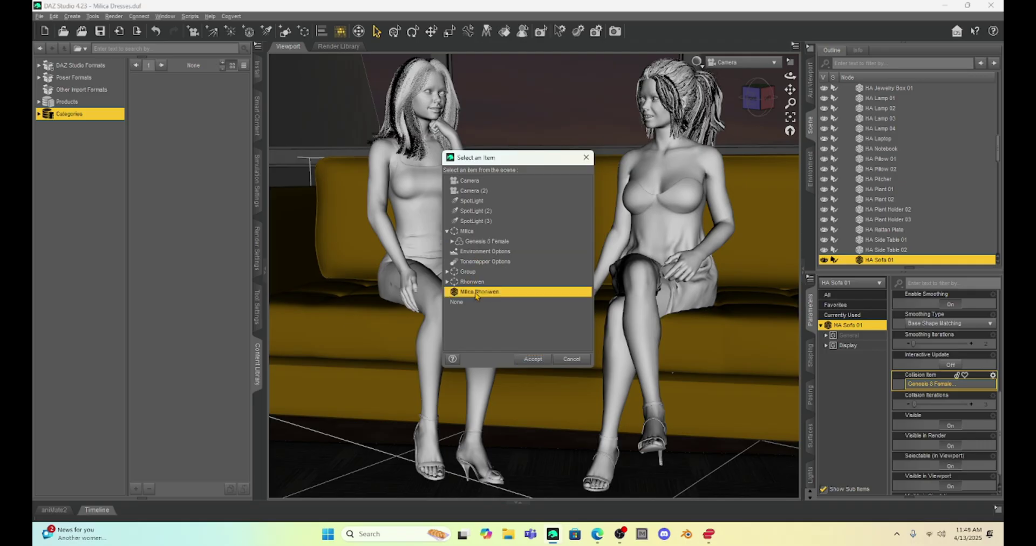
left_click(532, 359)
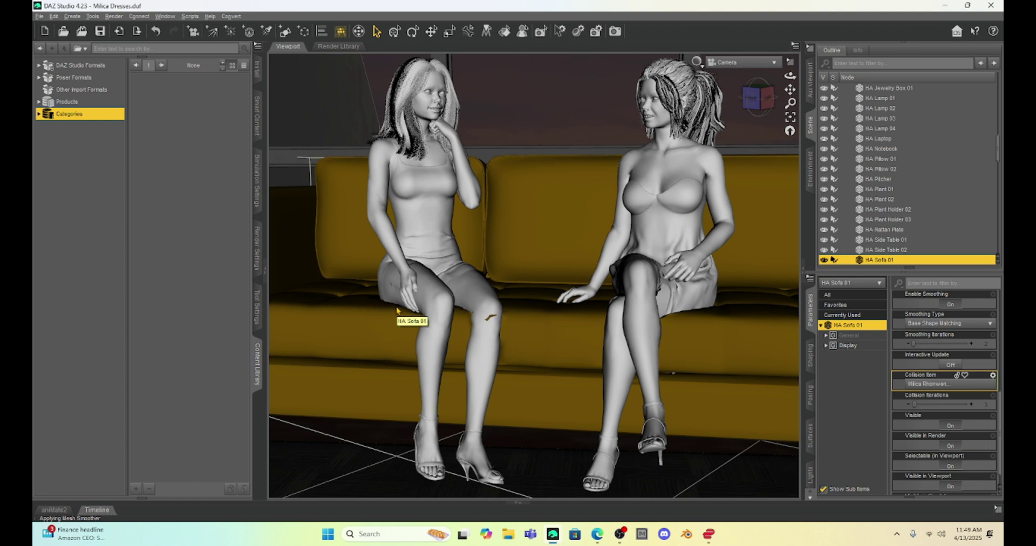
Hide the imported Milica Rhonwen object to expose the deformed sofa seat
scroll(897, 224, "down", 1)
scroll(897, 224, "down", 8)
left_click(824, 259)
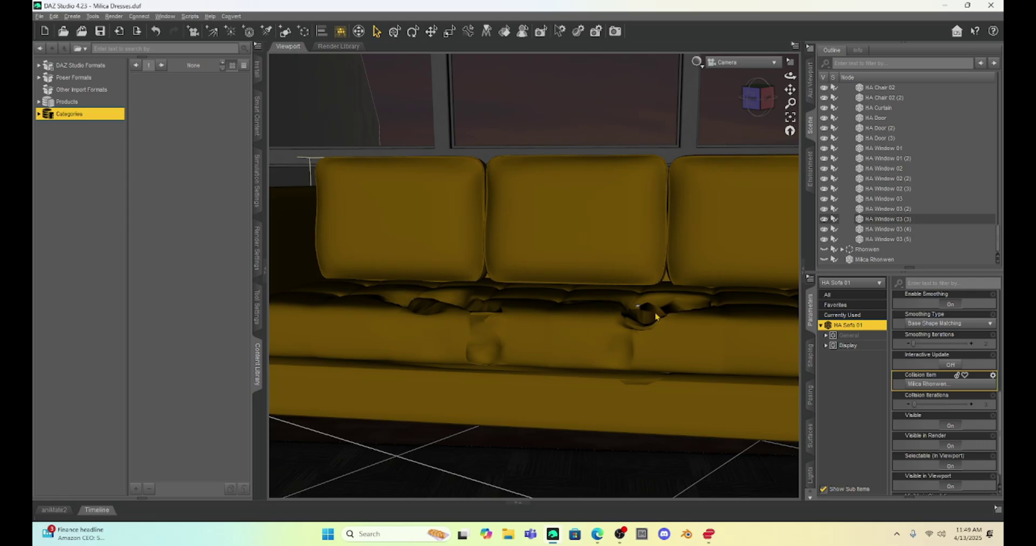
Collapse the apartment Group in the scene hierarchy and show the original Rhonwen and Milica groups again
scroll(898, 202, "up", 1)
scroll(899, 203, "up", 15)
scroll(898, 203, "up", 12)
scroll(899, 202, "up", 12)
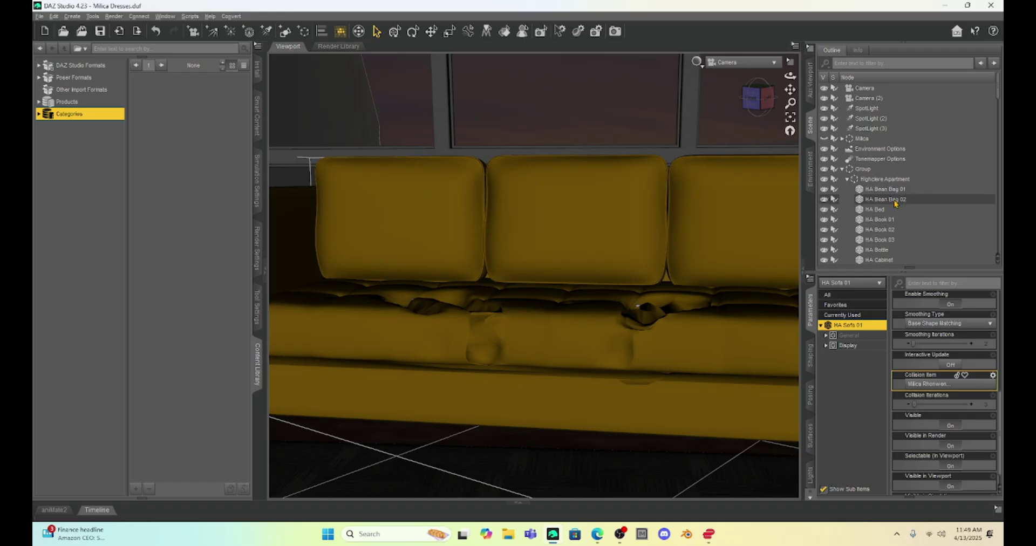
left_click(842, 169)
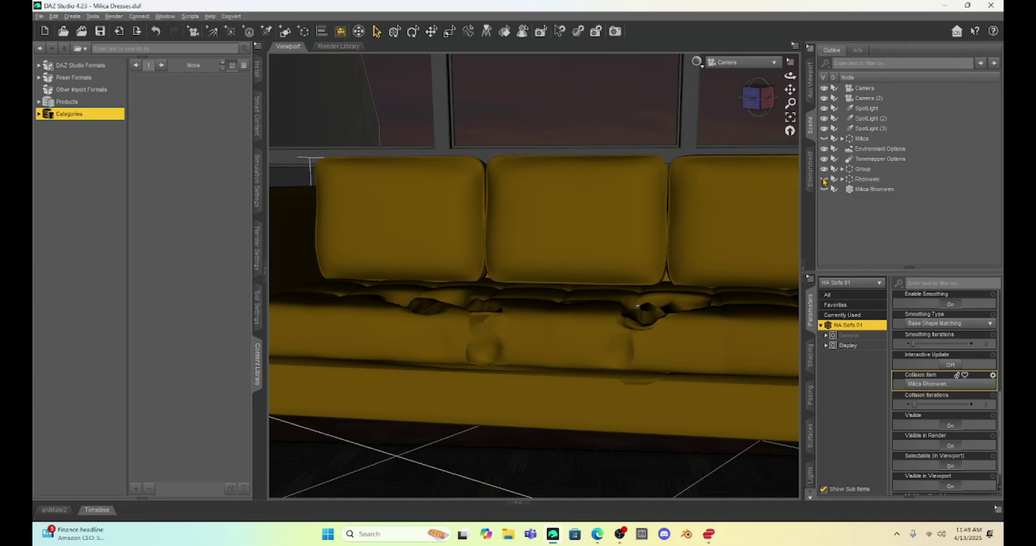
left_click(825, 180)
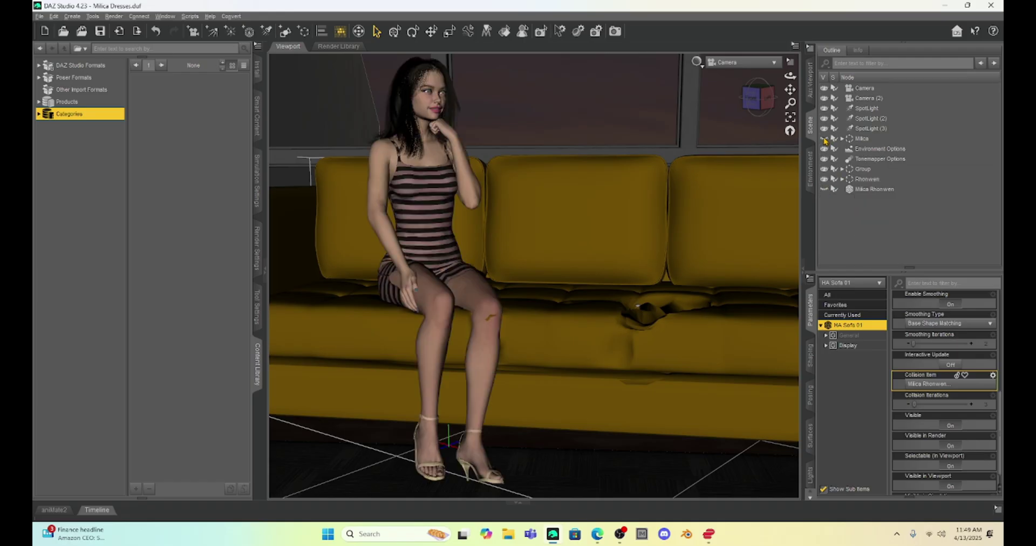
left_click(824, 138)
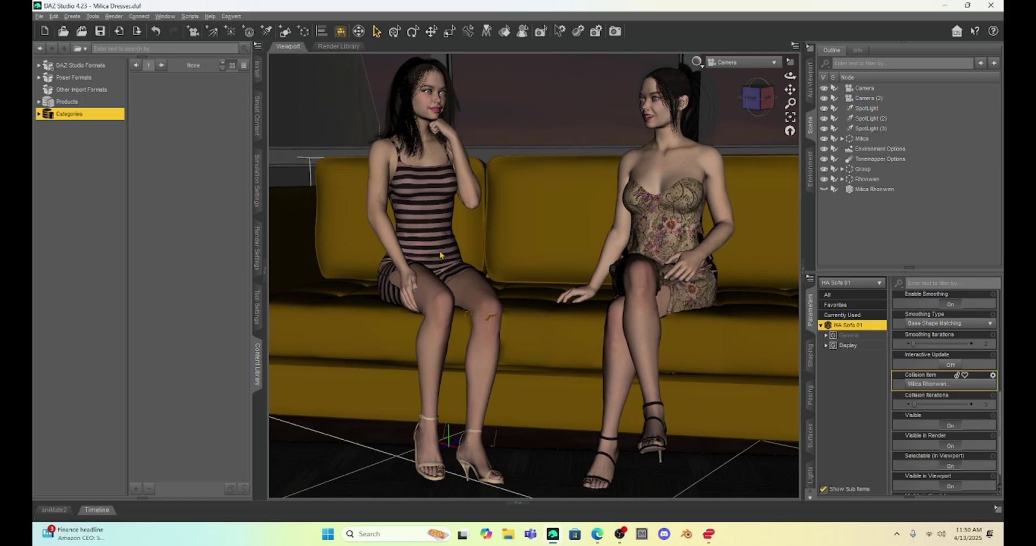
Reposition the Rhonwen (2) figure on the sofa with X Translate about -16.84 and Z Translate about -4.61
left_click(435, 156)
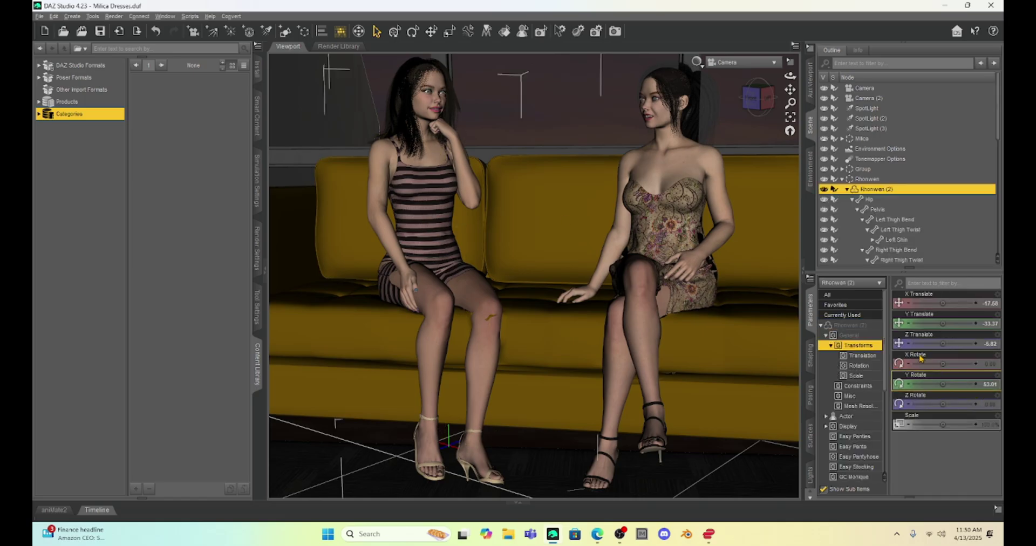
left_click_drag(909, 347, 911, 347)
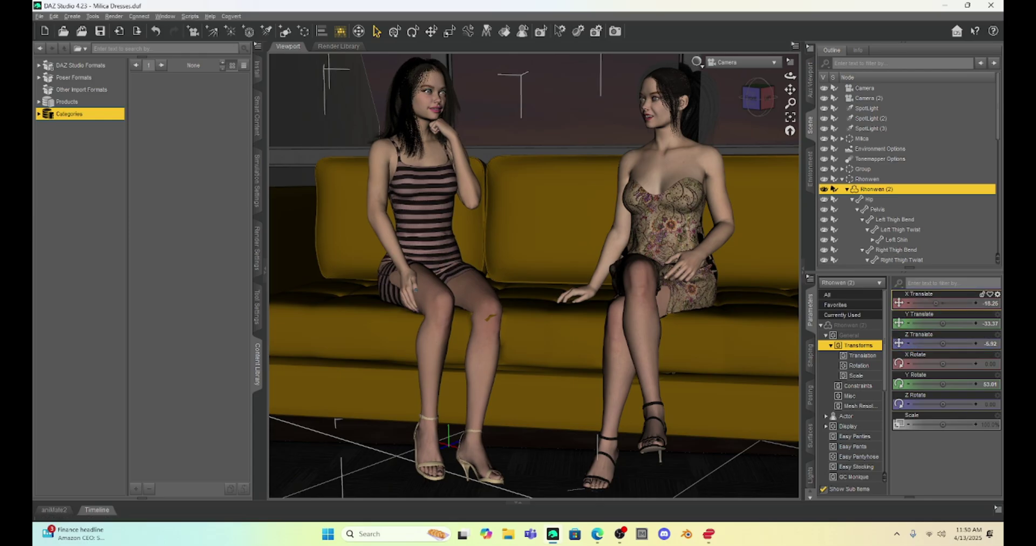
left_click_drag(943, 303, 934, 303)
mouse_move(945, 344)
left_mouse_down()
mouse_move(955, 344)
mouse_move(939, 334)
left_mouse_up()
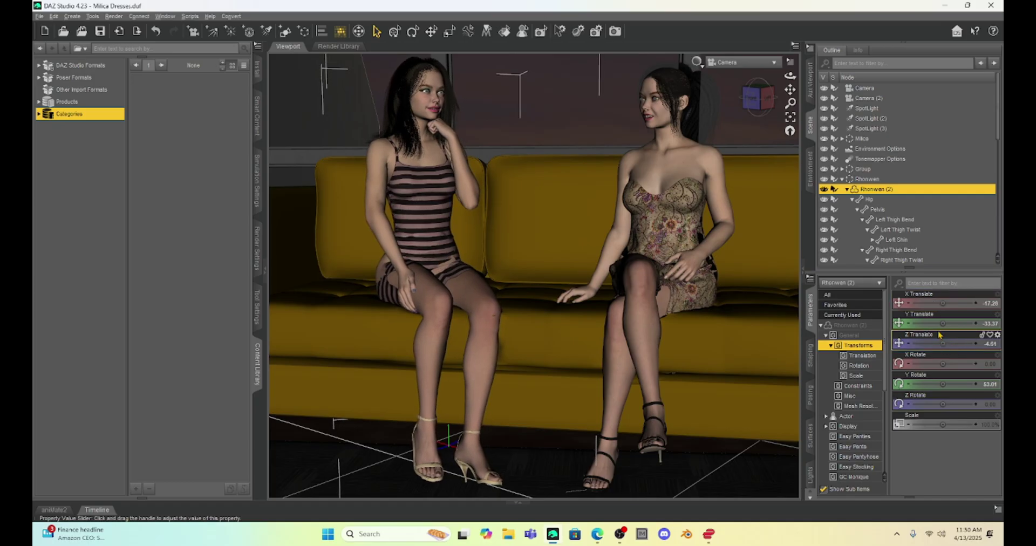
left_click(944, 303)
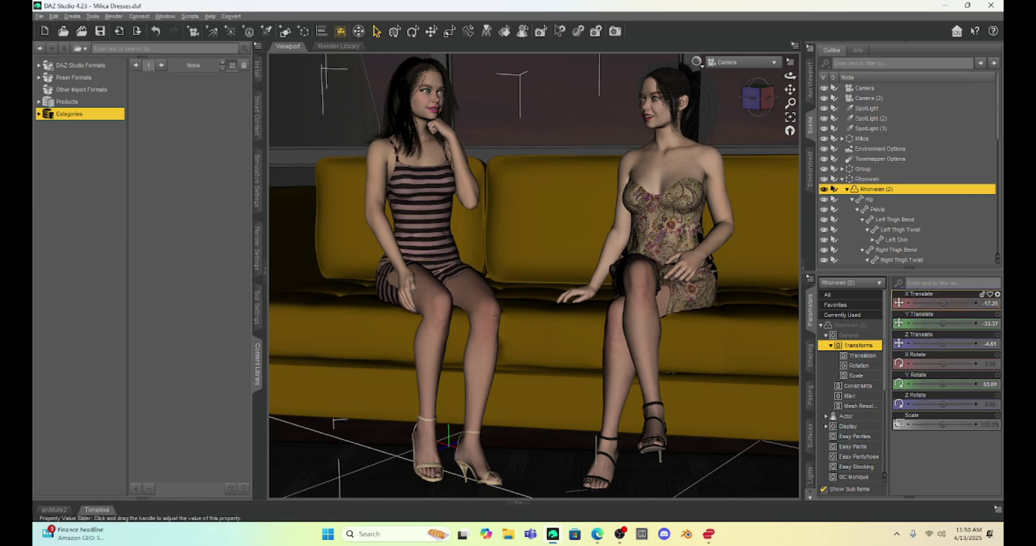
left_click_drag(943, 303, 950, 303)
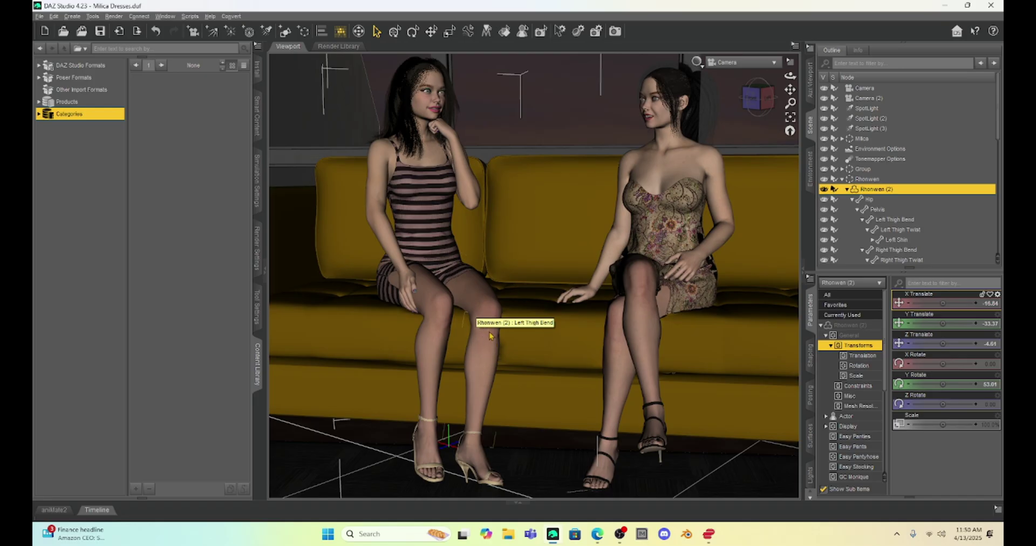
Turn the head of the figure in the striped outfit by setting its Twist to 4.62
left_click(377, 195)
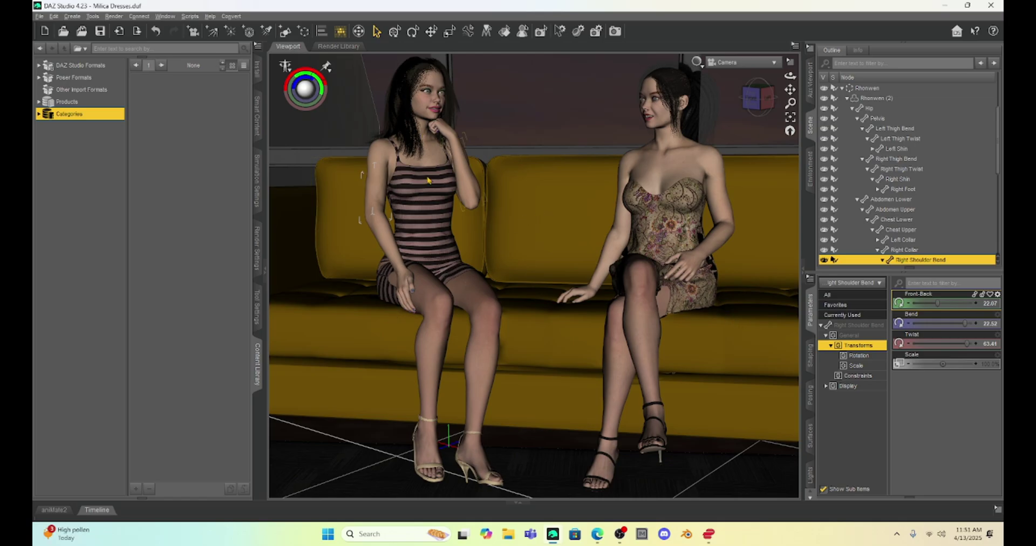
left_click(429, 100)
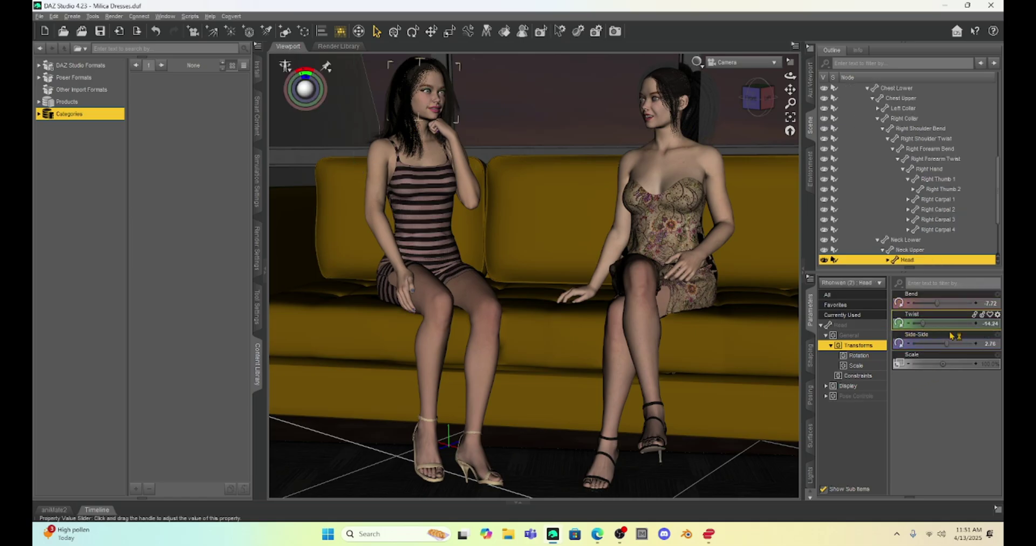
left_click(950, 323)
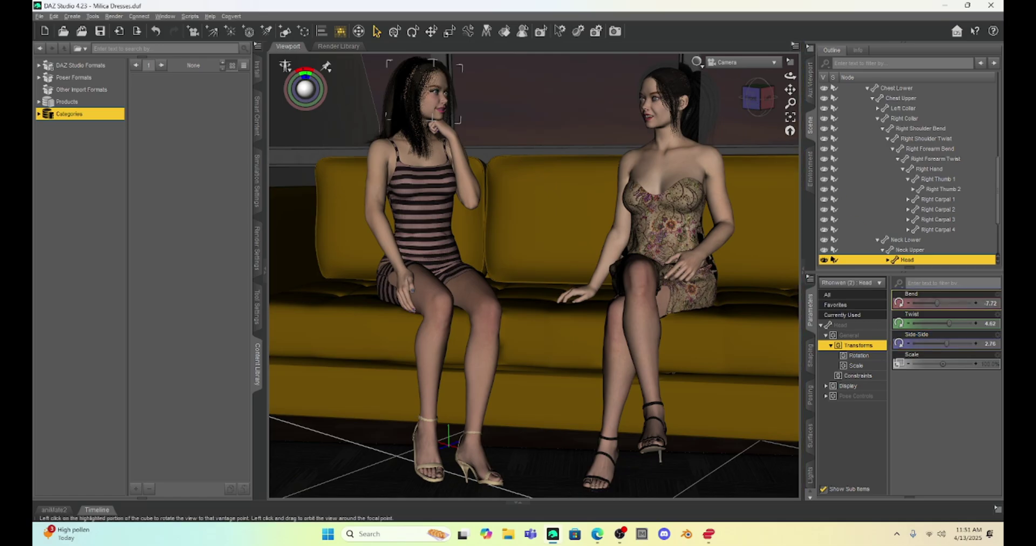
Collapse both side pane groups to widen the viewport and reframe the camera on the two seated figures and the whole sofa
scroll(759, 98, "up", 3)
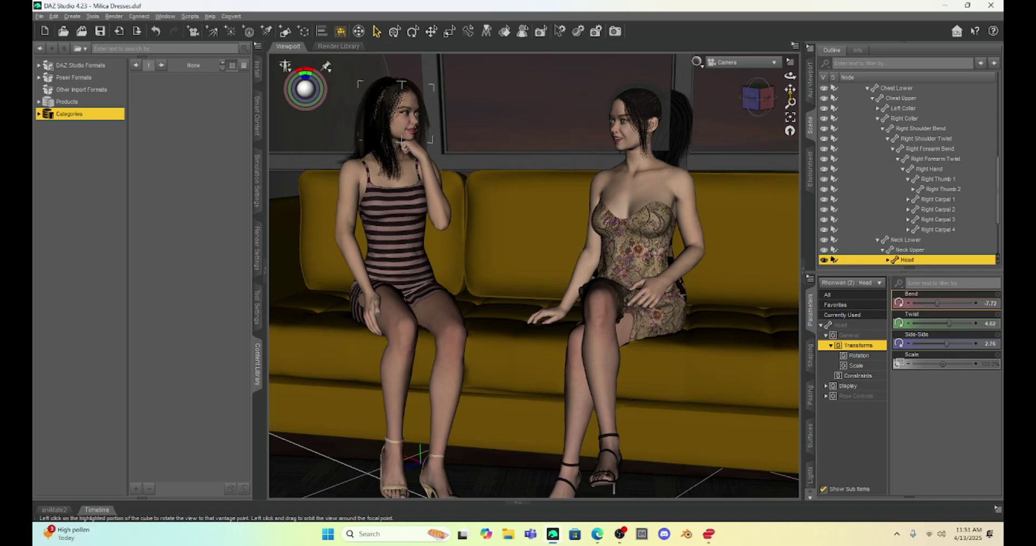
left_click_drag(790, 90, 774, 81)
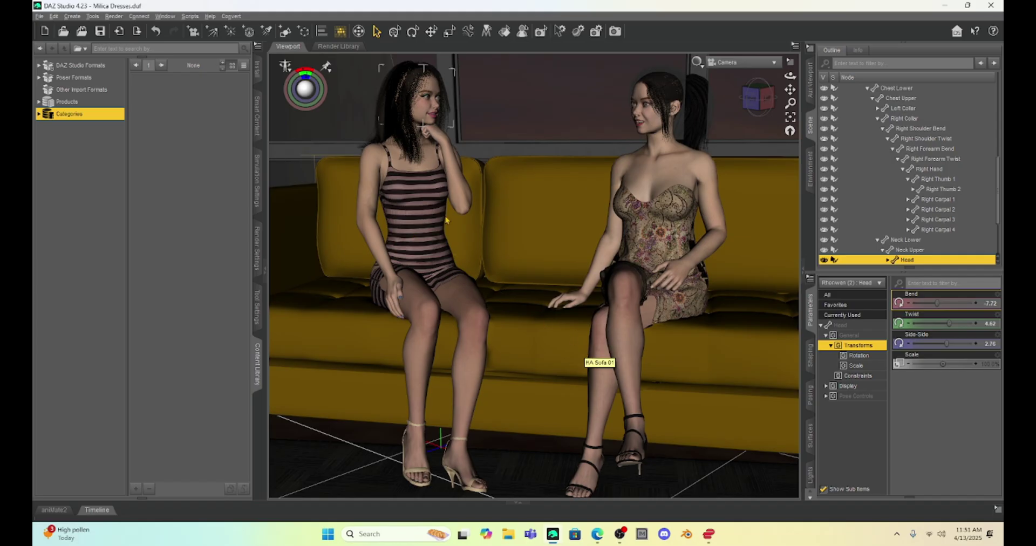
left_click_drag(517, 232, 518, 235, "alt")
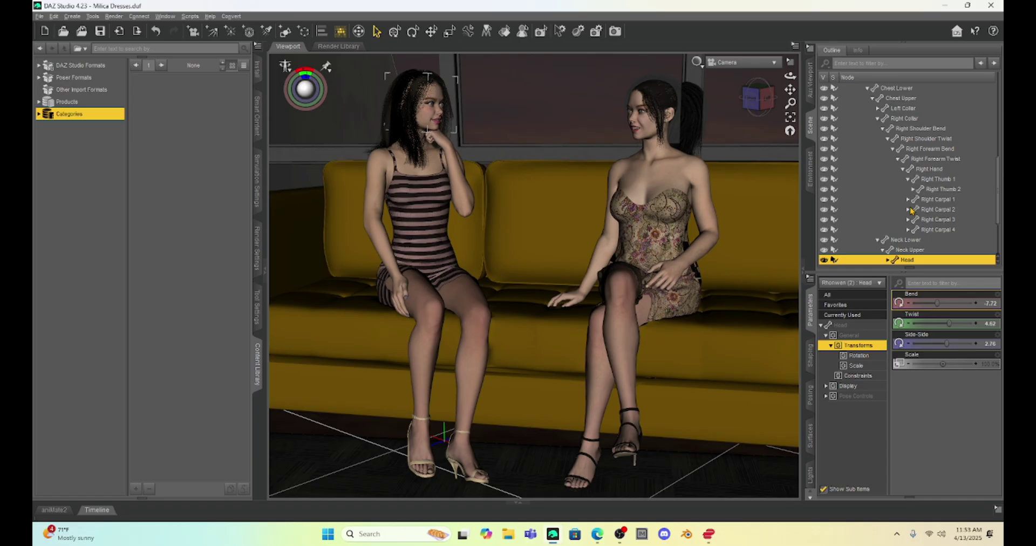
left_click(265, 267)
left_click(802, 271)
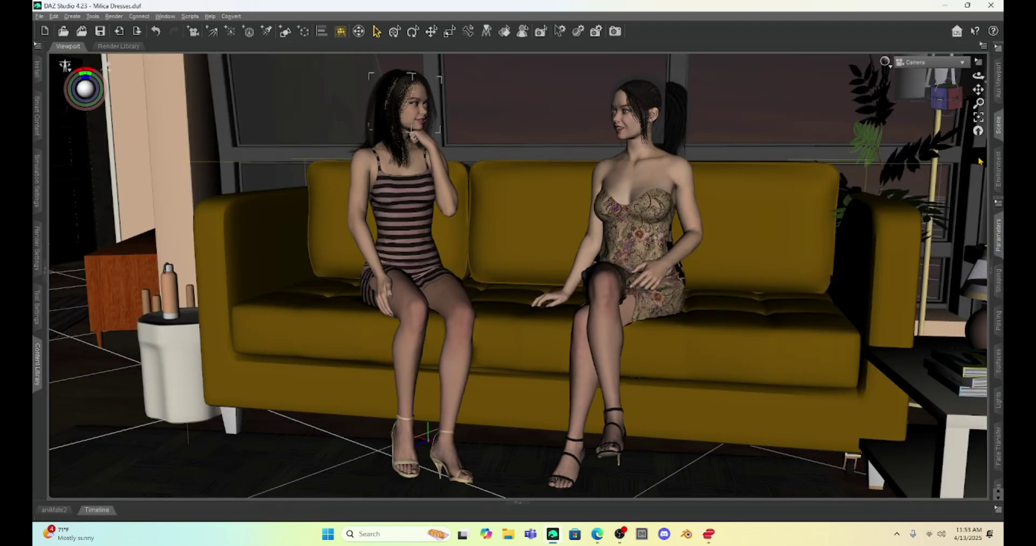
left_click_drag(979, 89, 988, 90)
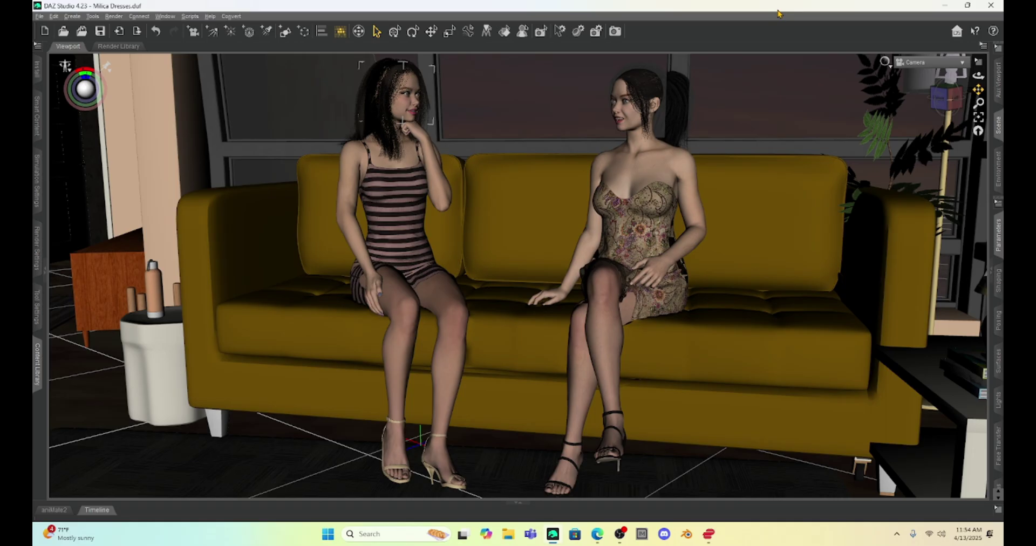
Start rendering the scene from the current camera view
left_click(118, 19)
left_click(128, 29)
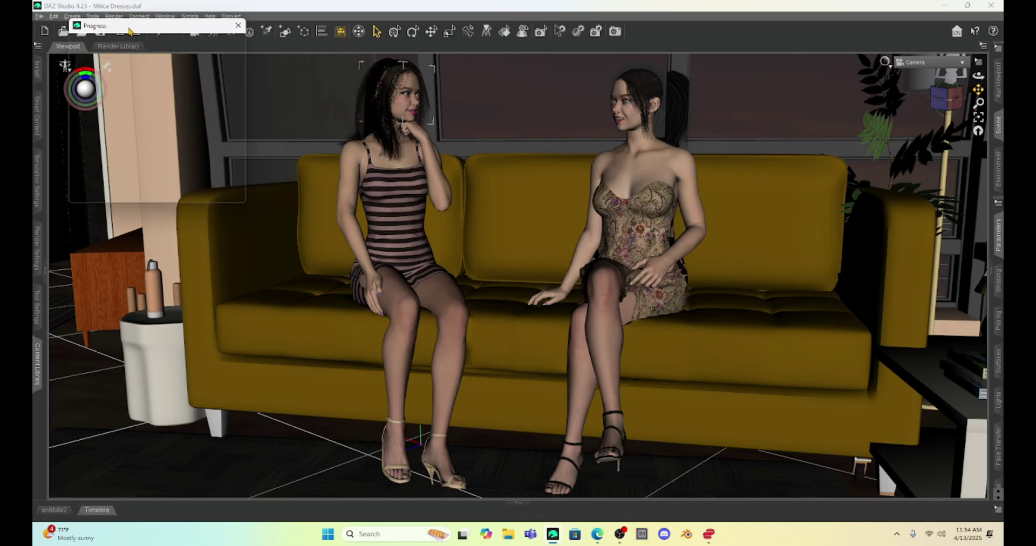